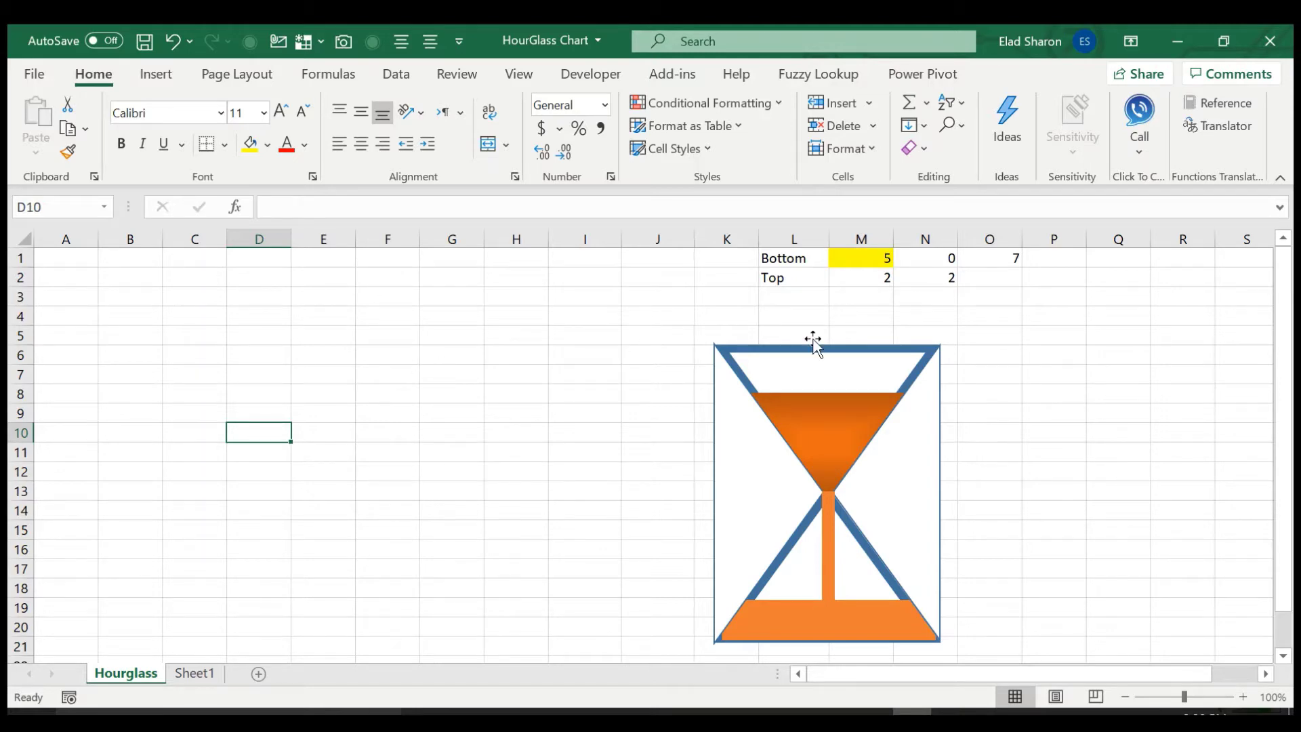
Test the hourglass by entering Bottom values 1, 2, 3 and 7 in cell M1
{"action": "left_click", "coordinate": [870, 277]}
{"action": "key", "text": "Up"}
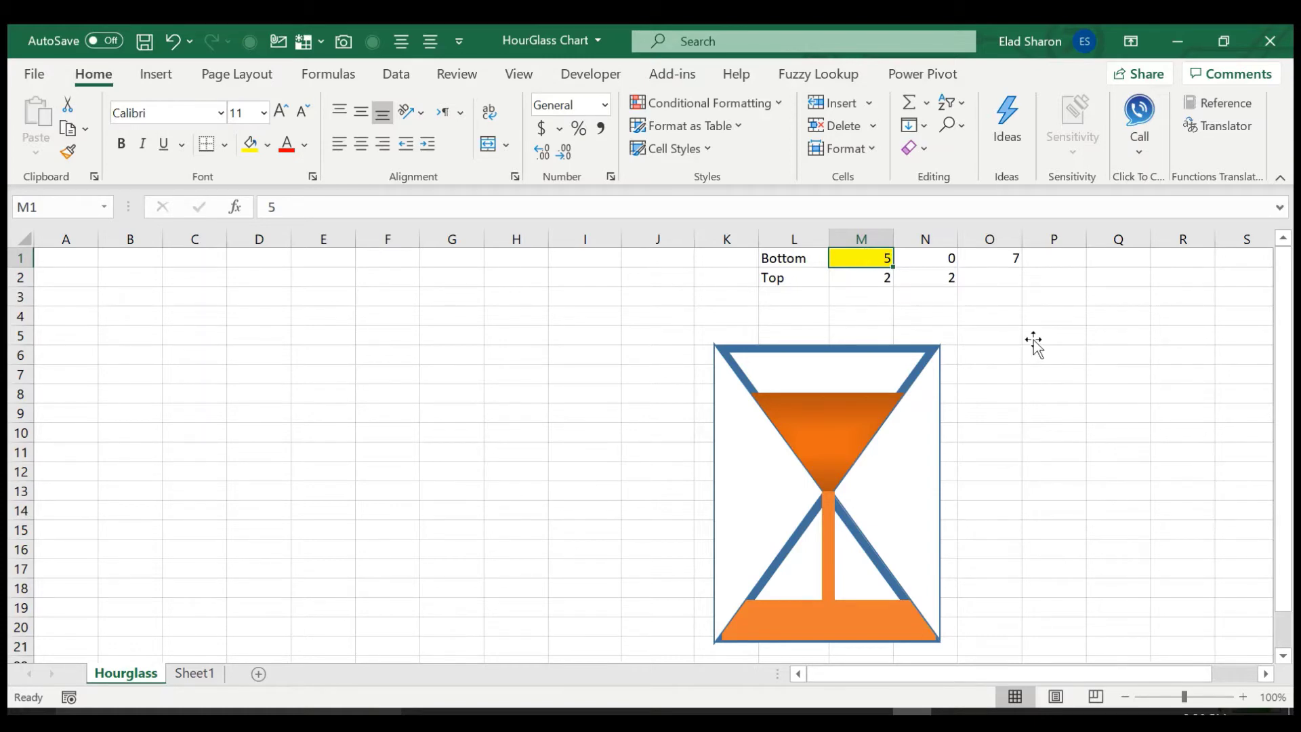
{"action": "type", "text": "1"}
{"action": "key", "text": "Return"}
{"action": "key", "text": "Up"}
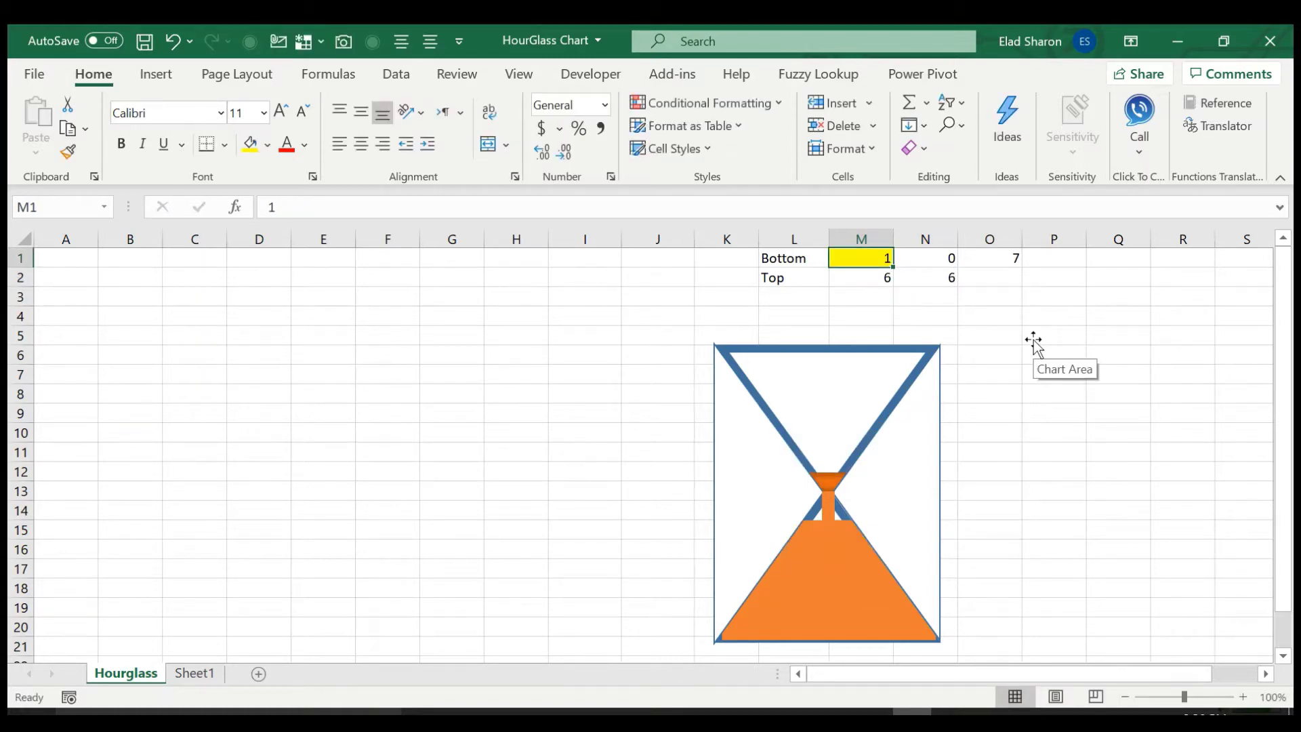
{"action": "type", "text": "2"}
{"action": "key", "text": "Return"}
{"action": "key", "text": "Up"}
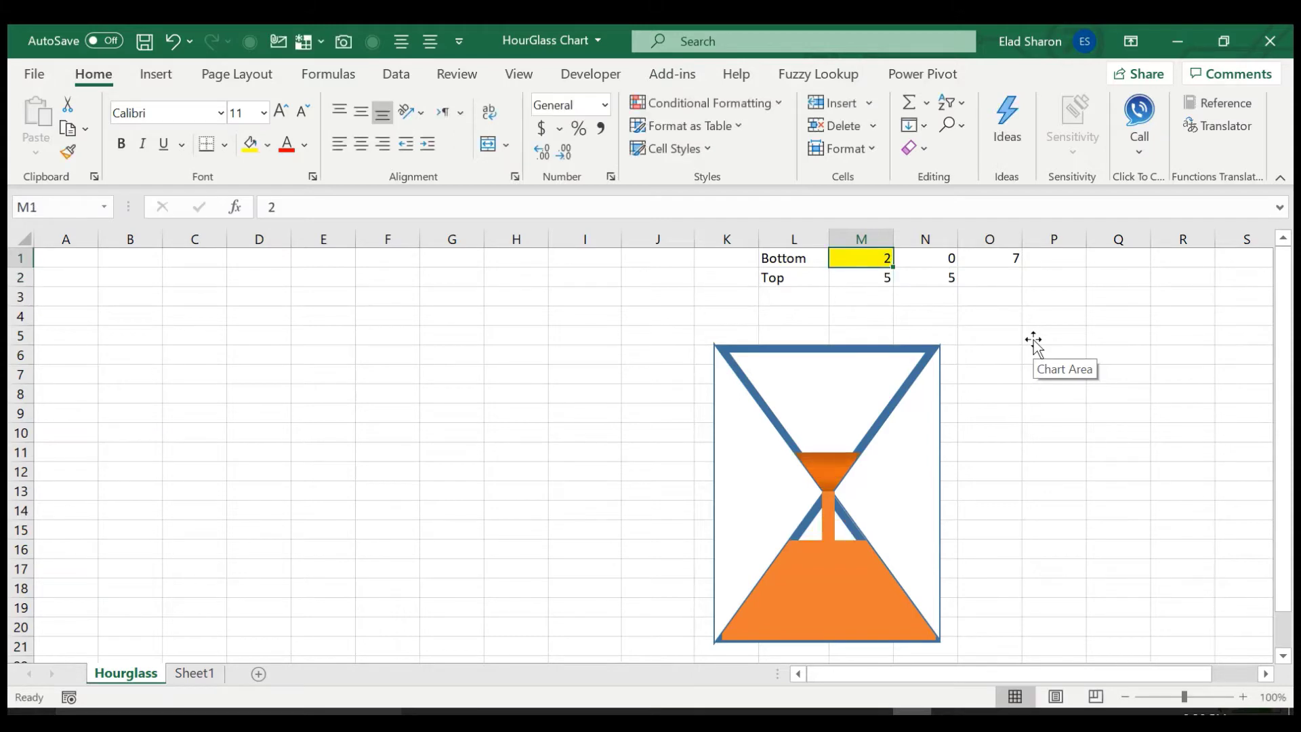
{"action": "type", "text": "3"}
{"action": "key", "text": "Return"}
{"action": "key", "text": "Up"}
{"action": "type", "text": "7"}
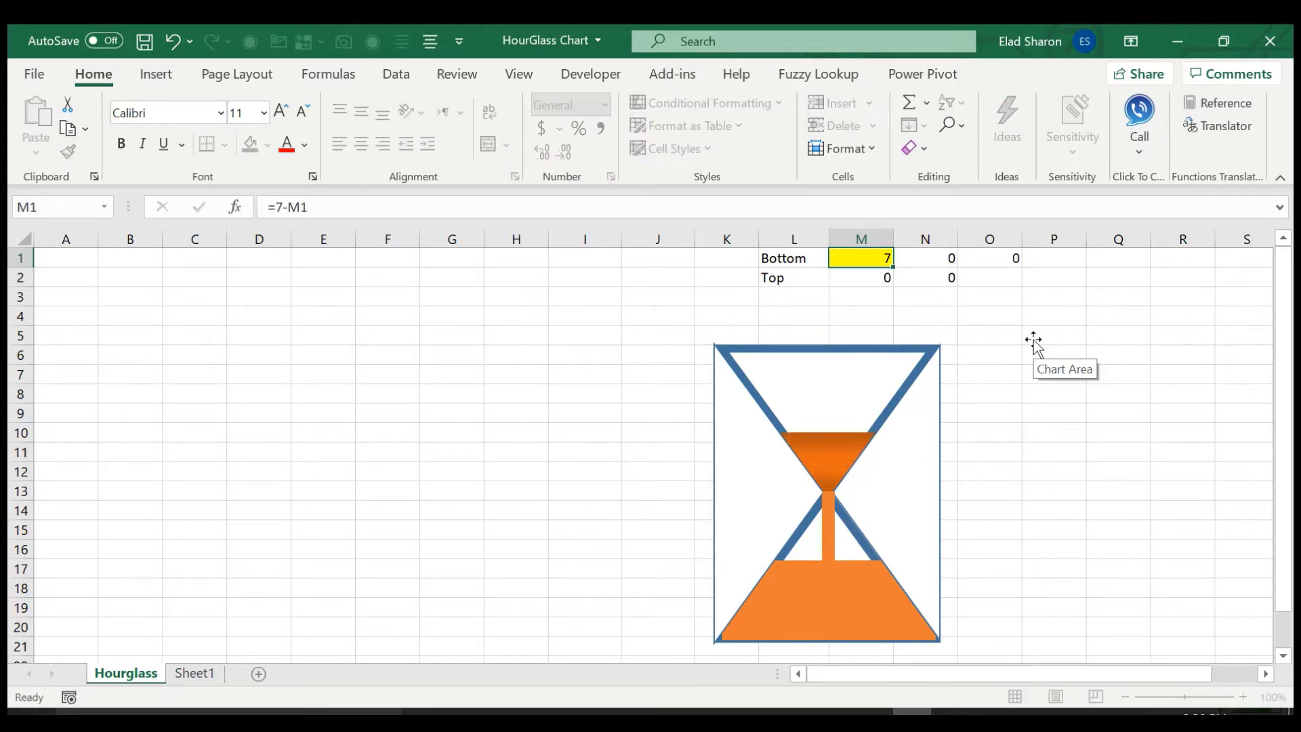
{"action": "key", "text": "Return"}
{"action": "key", "text": "Up"}
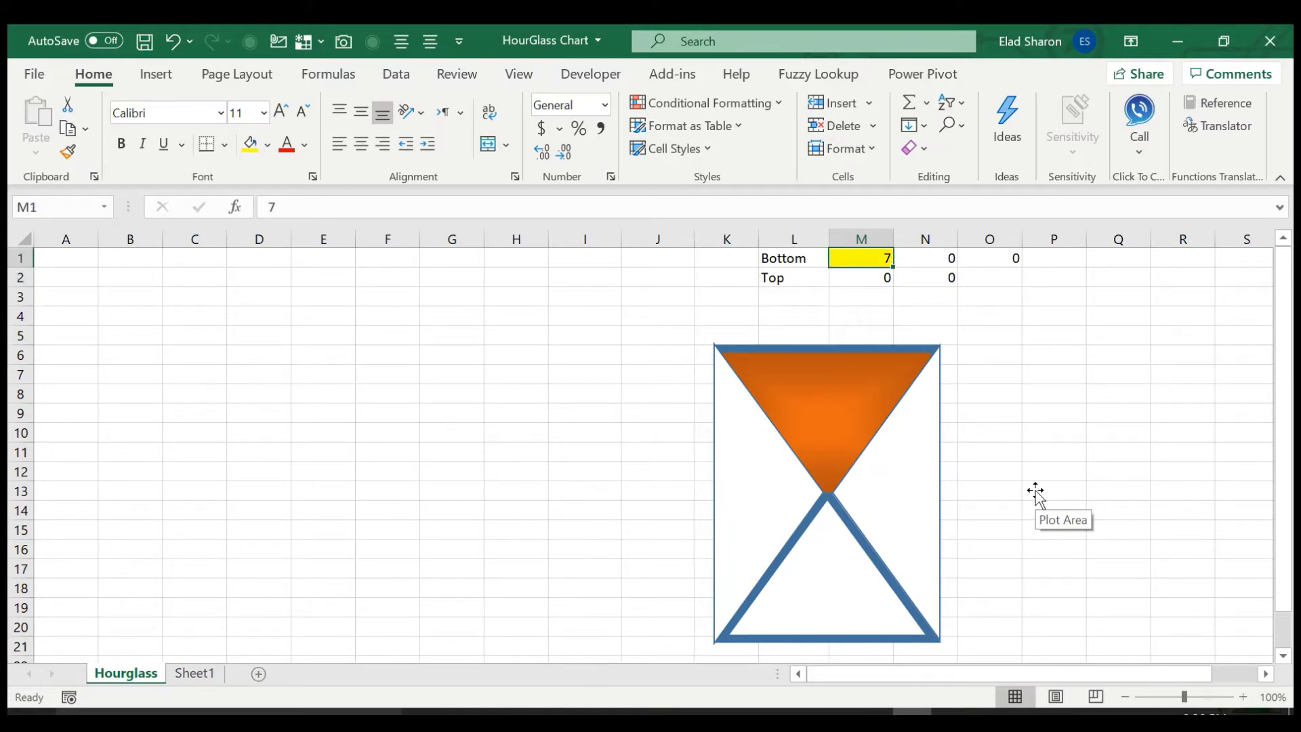
Step the Bottom value in M1 down from 6 to 0, then restore it to 5
{"action": "type", "text": "6"}
{"action": "key", "text": "Return"}
{"action": "key", "text": "Up"}
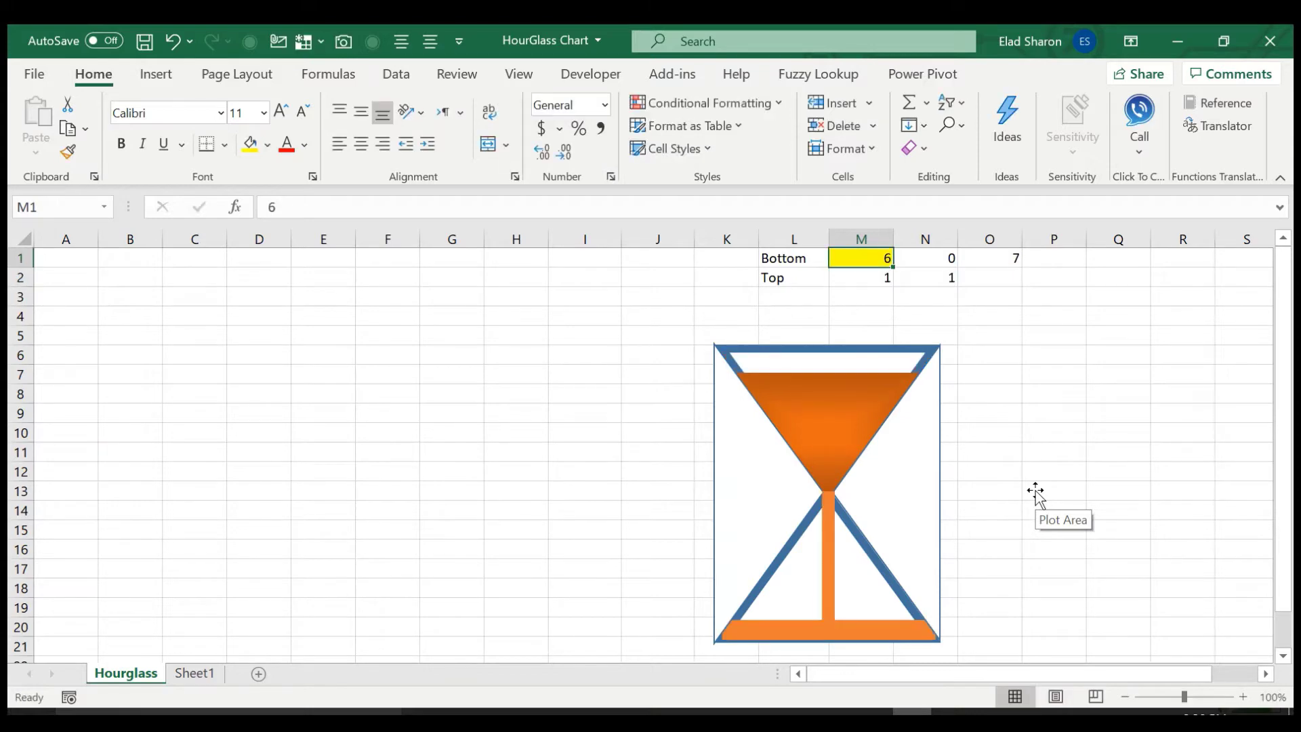
{"action": "type", "text": "5"}
{"action": "key", "text": "Return"}
{"action": "key", "text": "Up"}
{"action": "type", "text": "4"}
{"action": "key", "text": "Return"}
{"action": "key", "text": "Up"}
{"action": "type", "text": "3"}
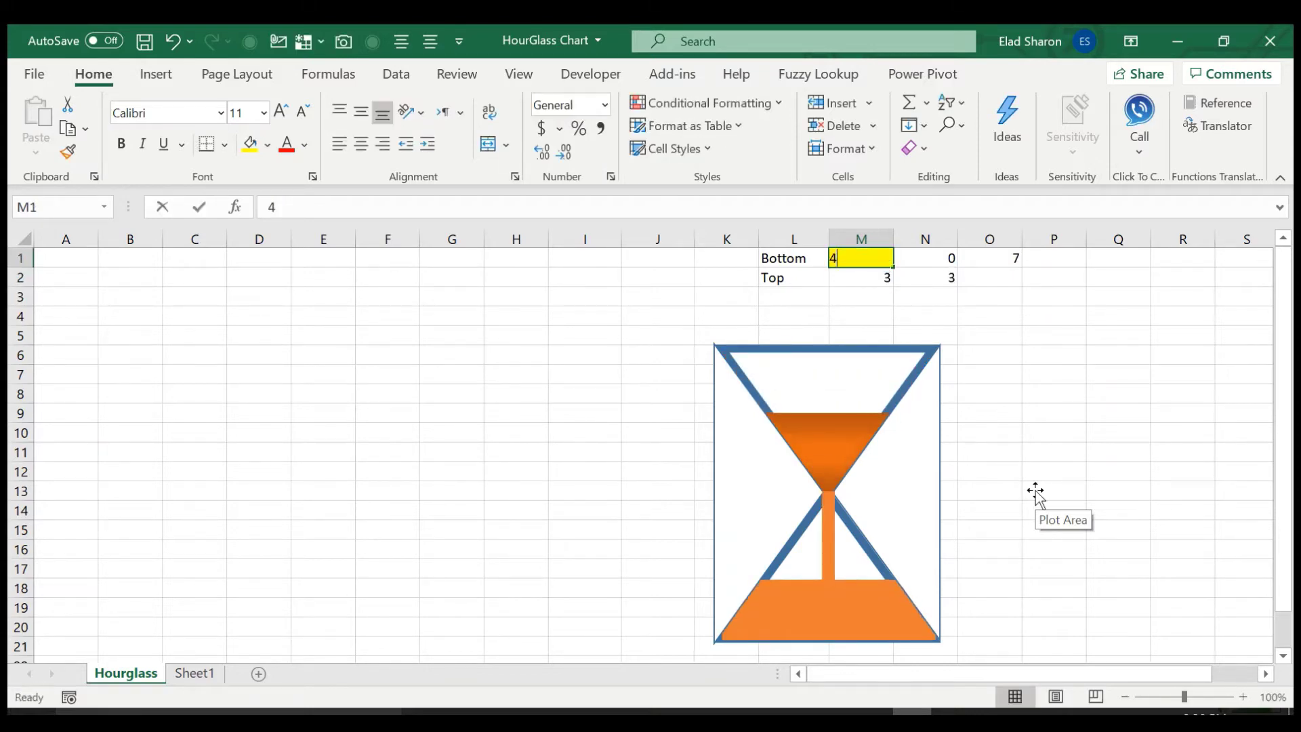
{"action": "key", "text": "Return"}
{"action": "key", "text": "Up"}
{"action": "type", "text": "2"}
{"action": "key", "text": "Return"}
{"action": "key", "text": "Up"}
{"action": "type", "text": "1"}
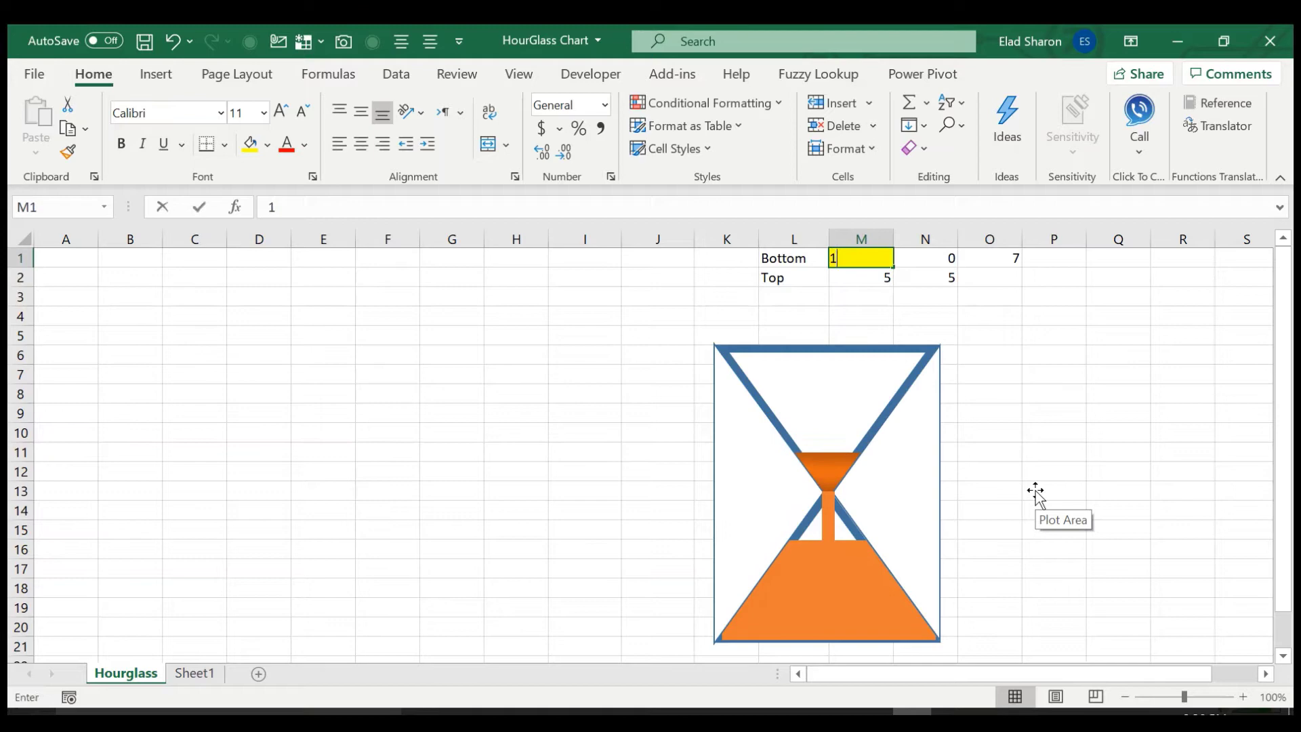
{"action": "key", "text": "Return"}
{"action": "key", "text": "Up"}
{"action": "type", "text": "0"}
{"action": "key", "text": "Return"}
{"action": "key", "text": "Up"}
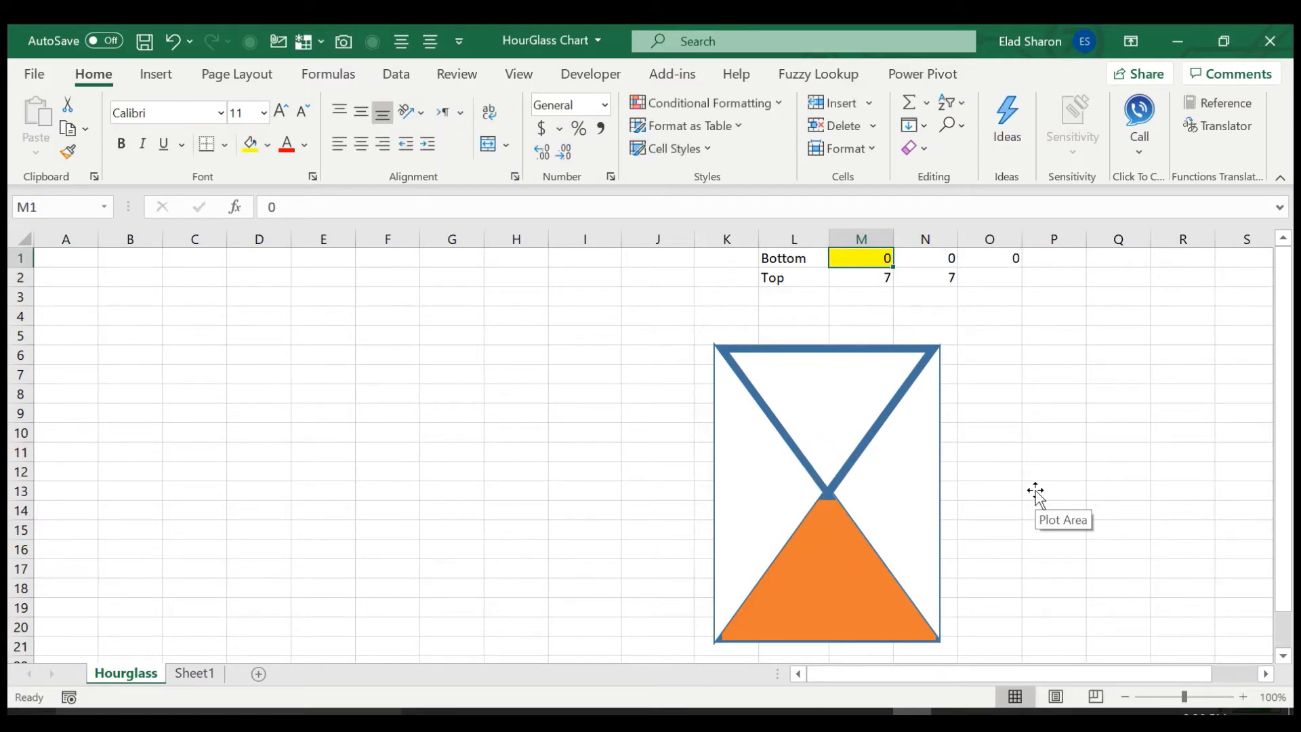
{"action": "type", "text": "5"}
{"action": "key", "text": "Return"}
{"action": "key", "text": "Up"}
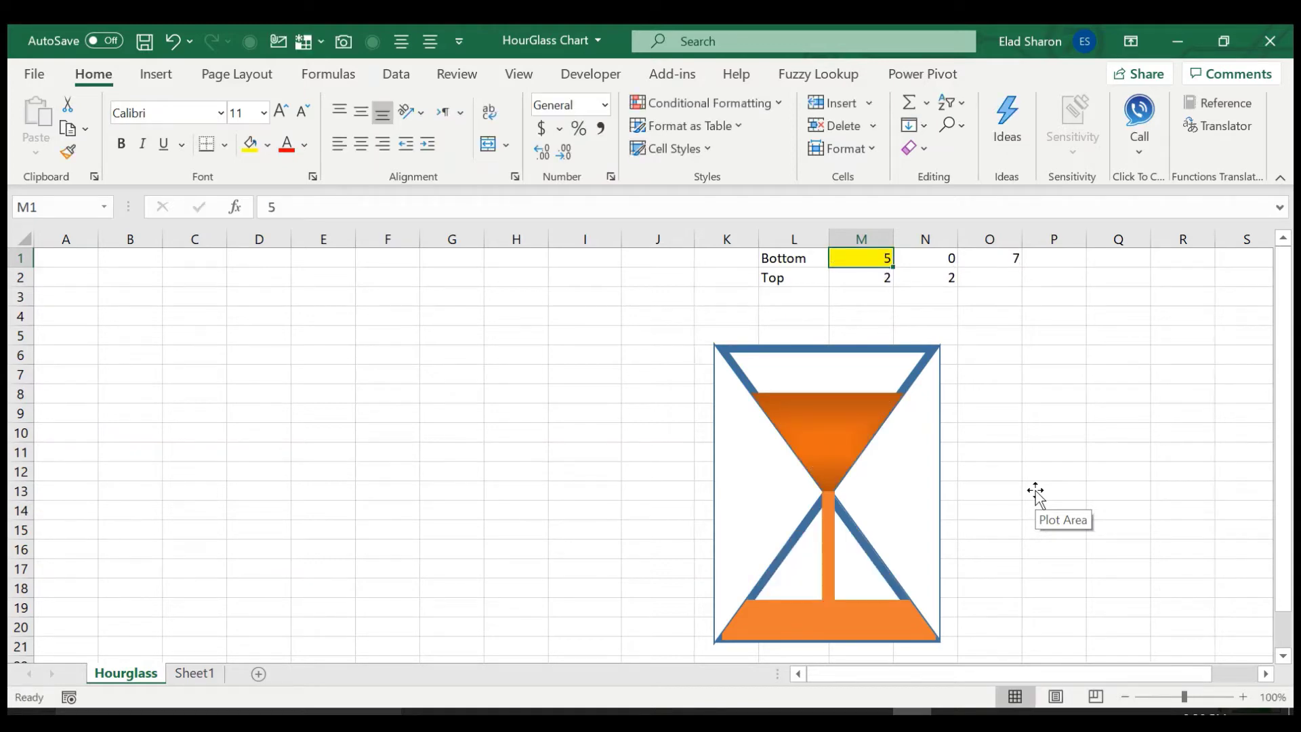
Duplicate the Hourglass sheet as Hourglass (2) via Move or Copy with Create a copy ticked
{"action": "left_click", "coordinate": [1119, 440]}
{"action": "left_click", "coordinate": [1155, 569]}
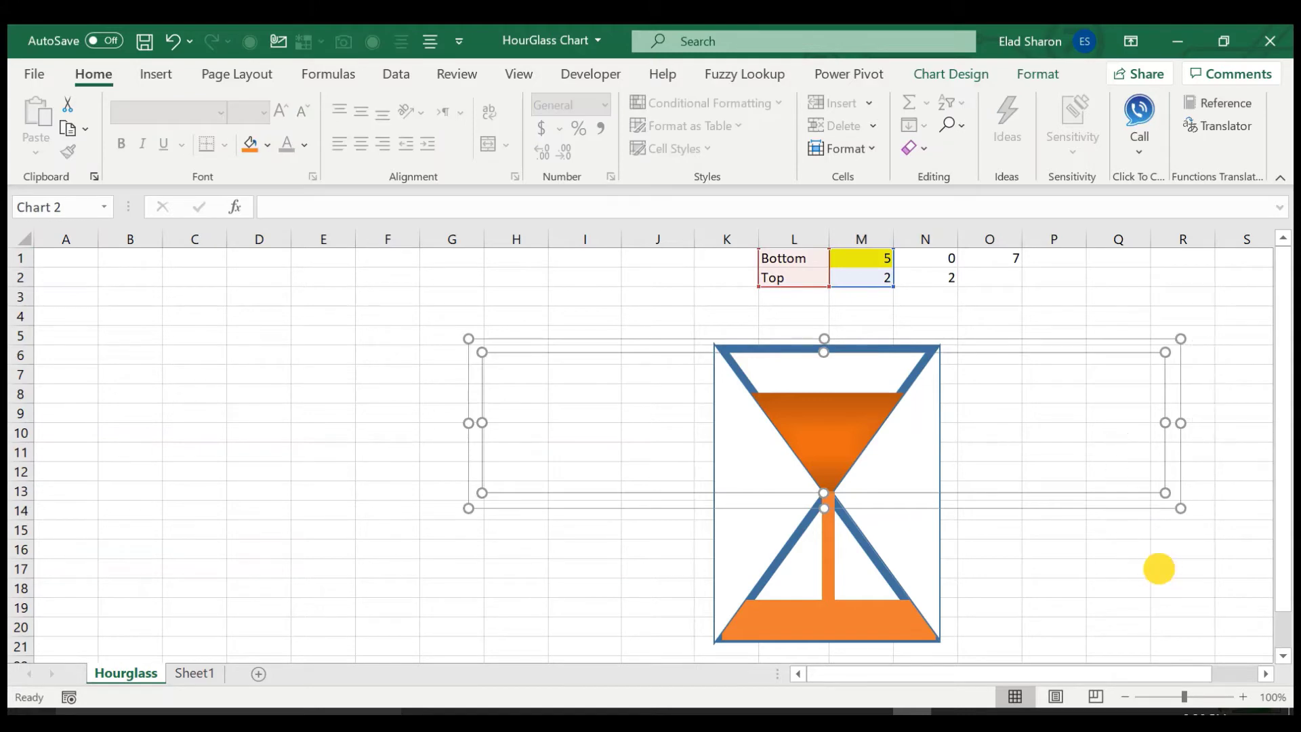
{"action": "left_click", "coordinate": [1254, 450]}
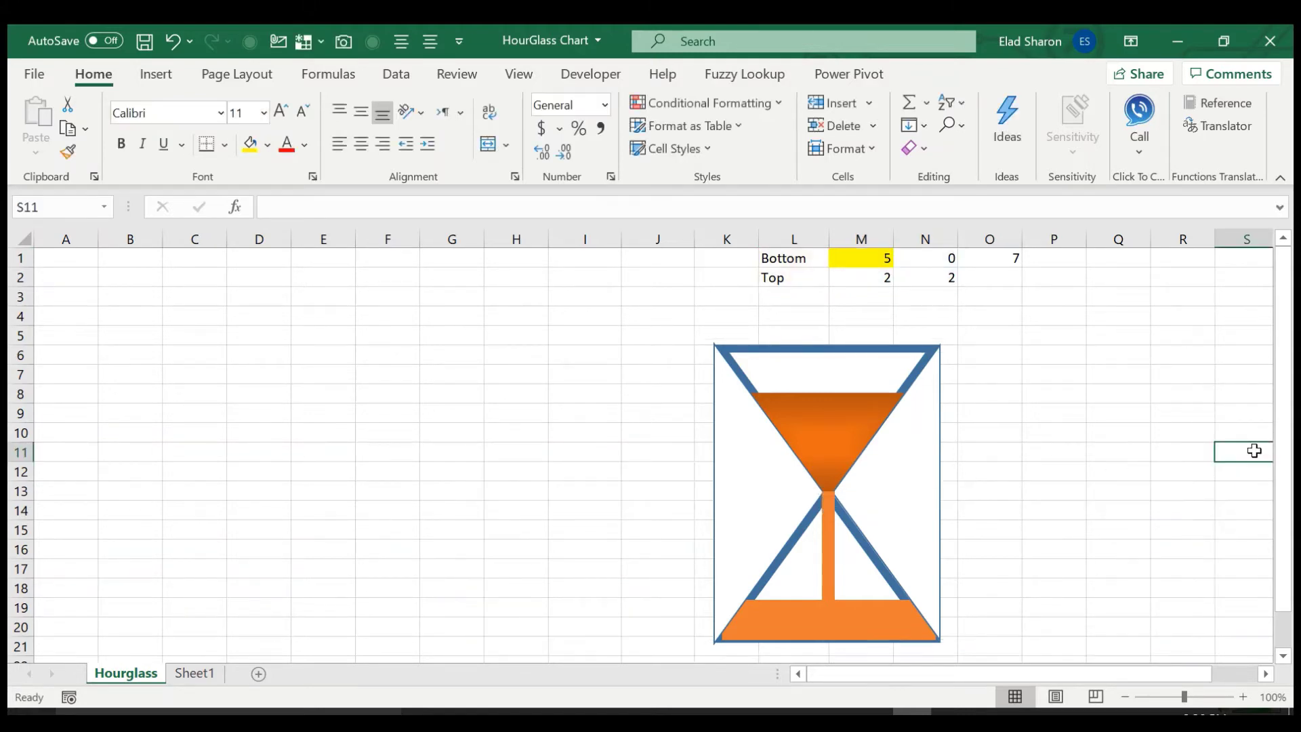
{"action": "right_click", "coordinate": [115, 672]}
{"action": "left_click", "coordinate": [195, 476]}
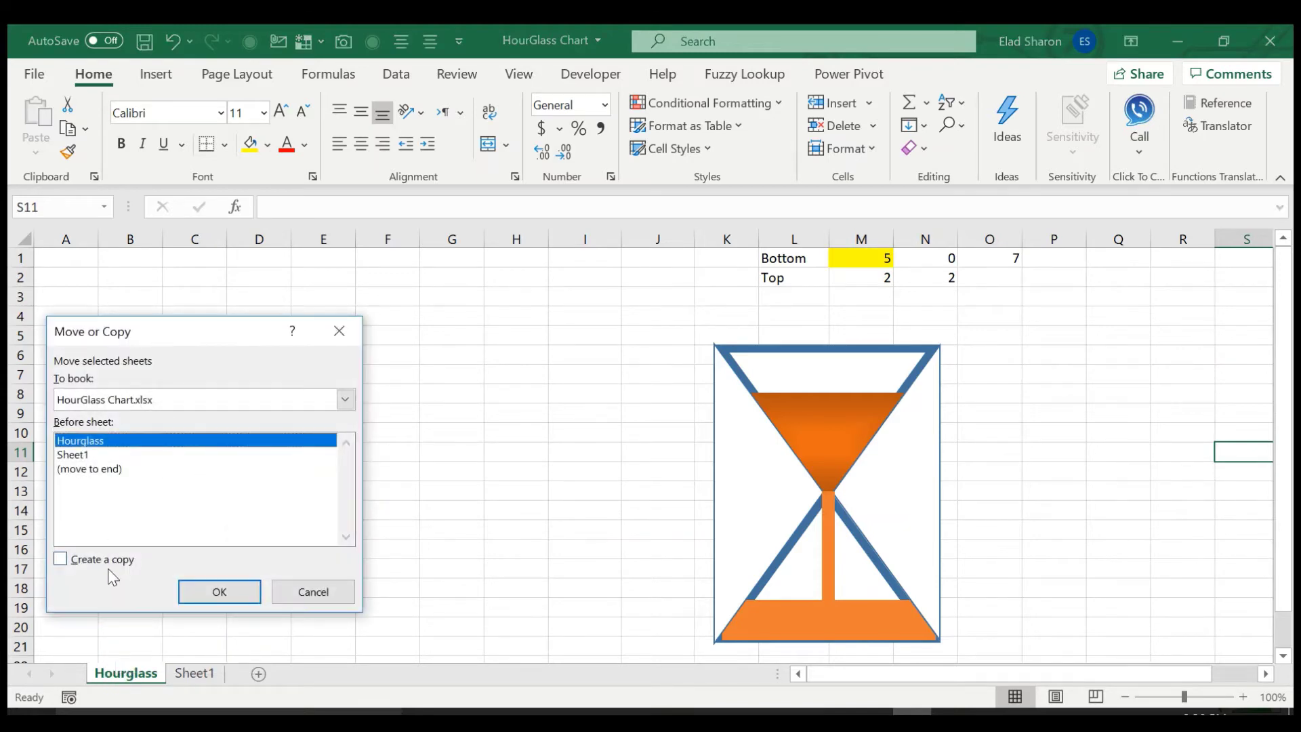
{"action": "left_click", "coordinate": [124, 555]}
{"action": "left_click", "coordinate": [220, 592]}
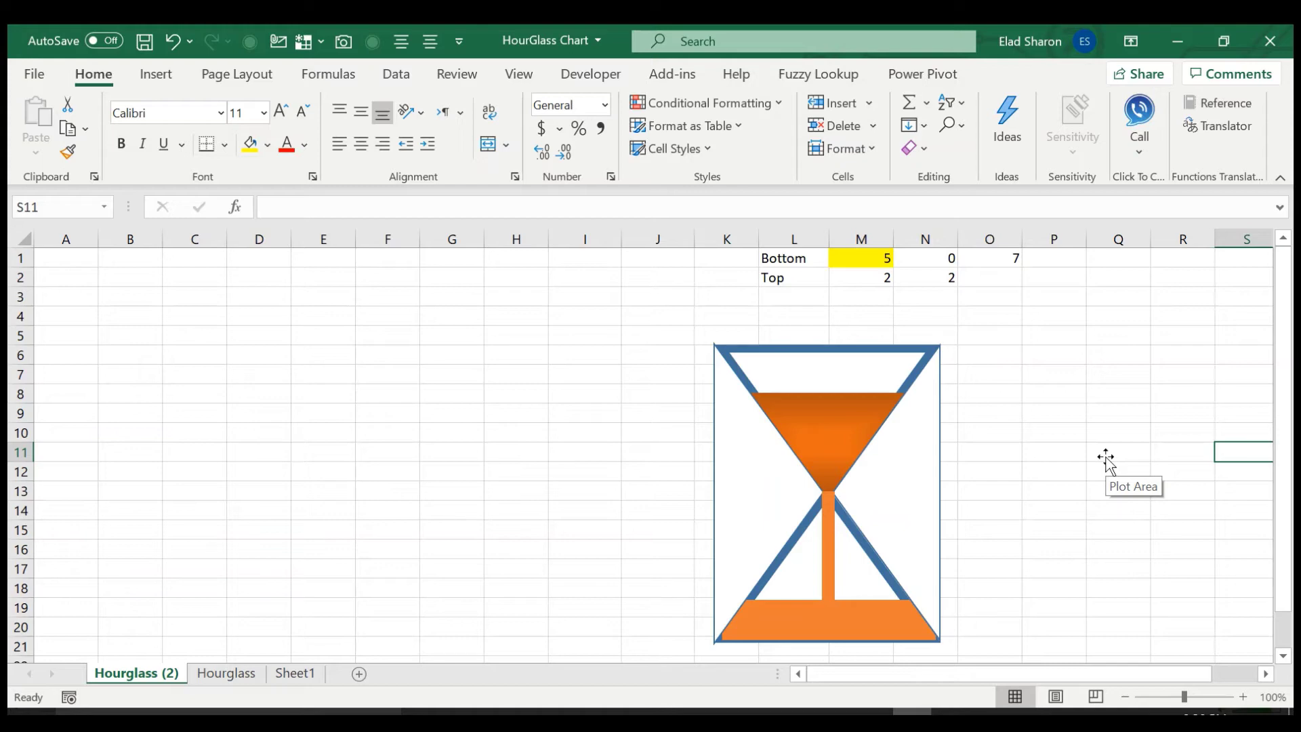
Drag one triangle outline left to columns E–F and the other right to columns P–Q
{"action": "left_click", "coordinate": [749, 484]}
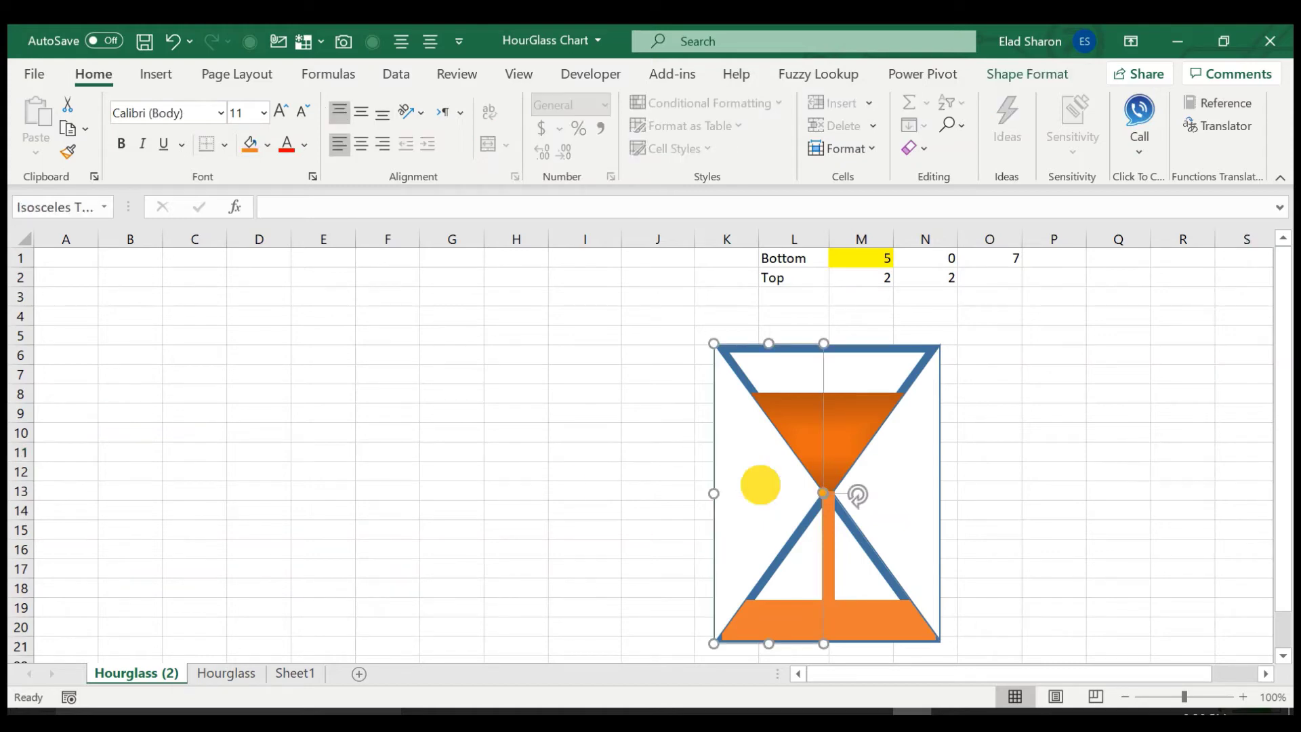
{"action": "left_click_drag", "start_coordinate": [760, 484], "coordinate": [337, 494]}
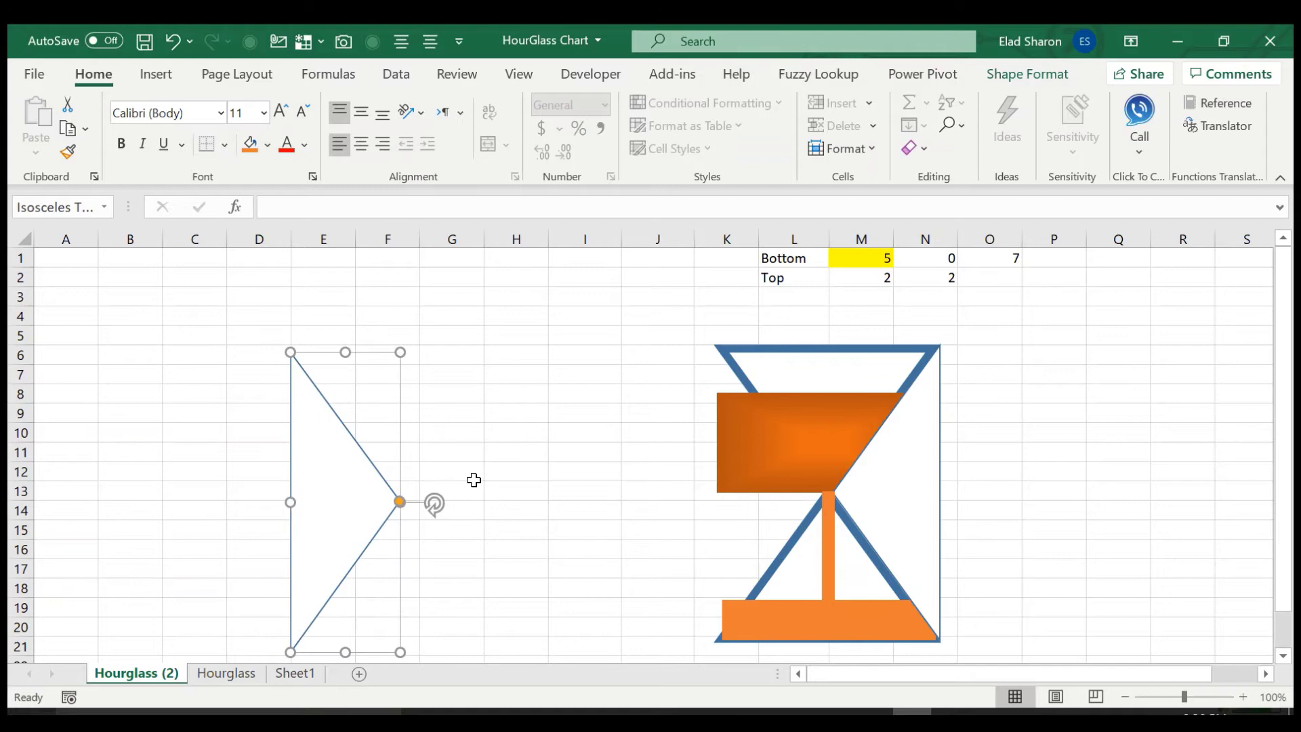
{"action": "left_click", "coordinate": [909, 499]}
{"action": "left_click_drag", "start_coordinate": [906, 494], "coordinate": [1111, 491]}
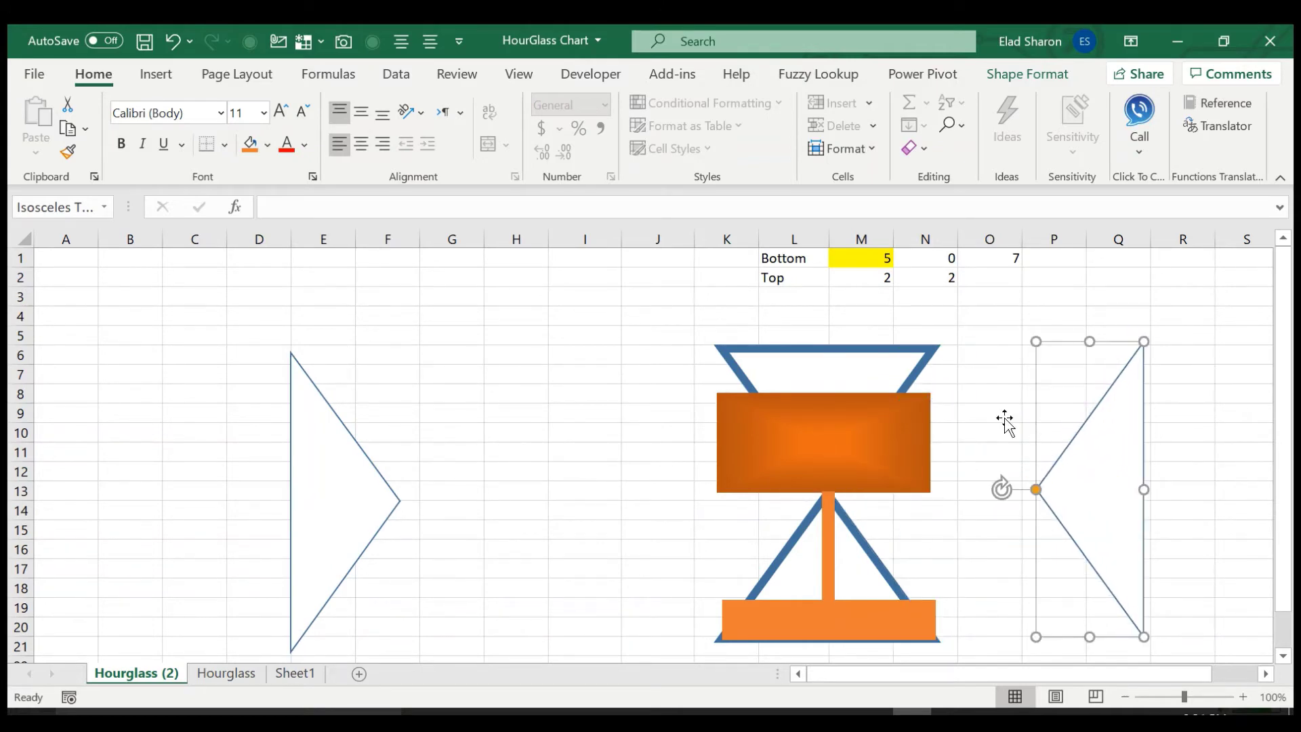
{"action": "left_click", "coordinate": [1005, 418]}
{"action": "left_click", "coordinate": [563, 586]}
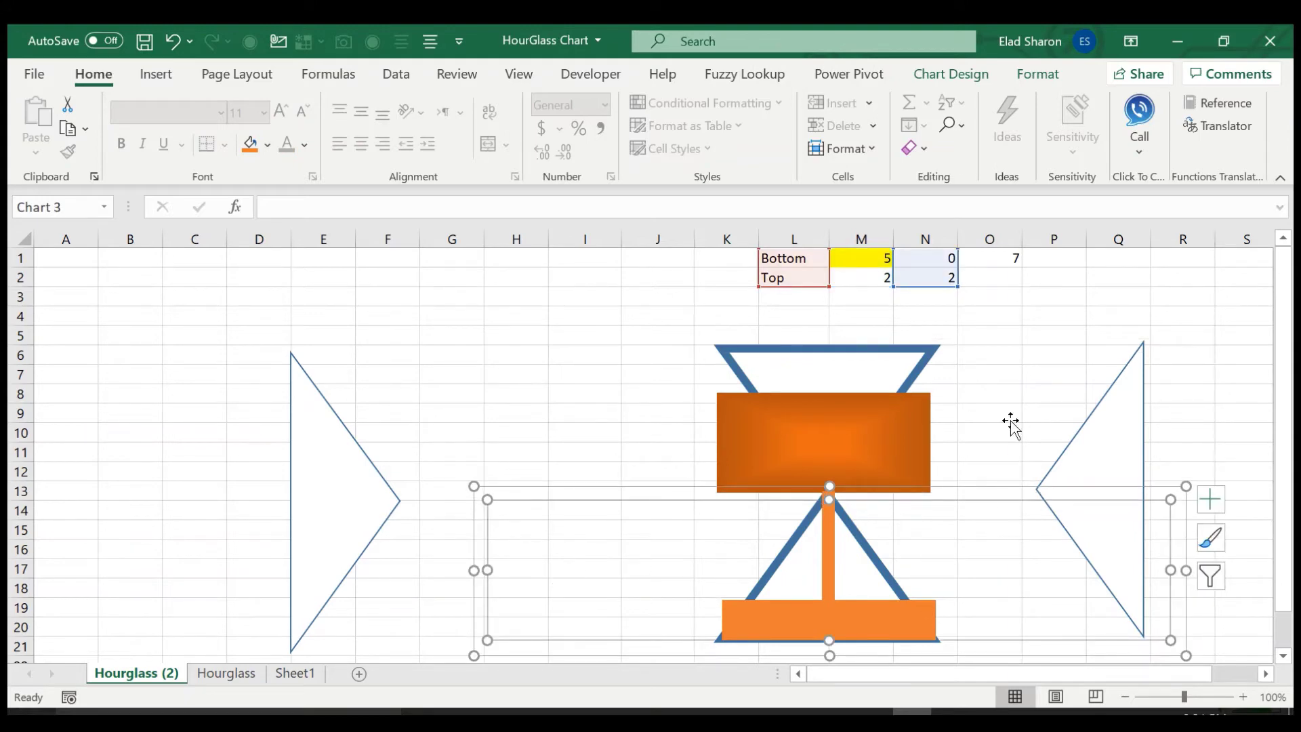
Review the Bottom series' effects, fill and gap width settings in Format Data Series, then close it
{"action": "left_click", "coordinate": [929, 355]}
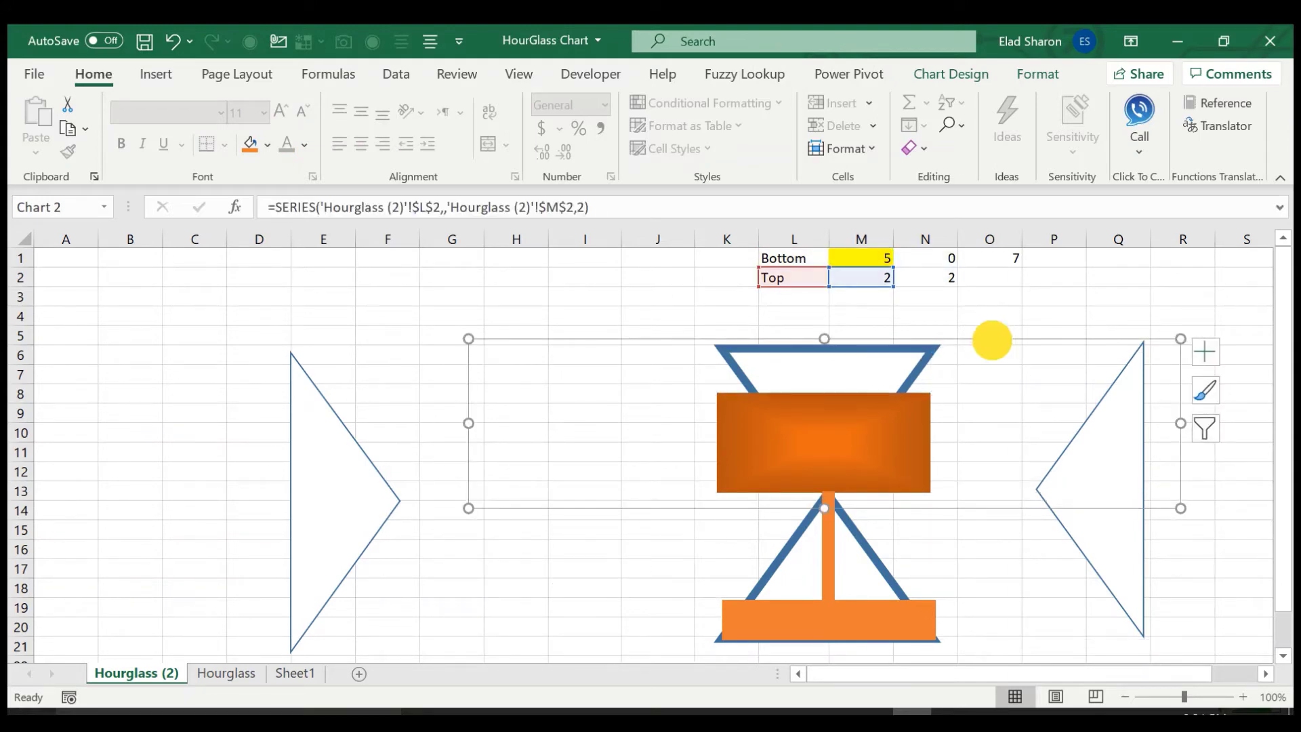
{"action": "left_click", "coordinate": [908, 329]}
{"action": "left_click", "coordinate": [909, 329]}
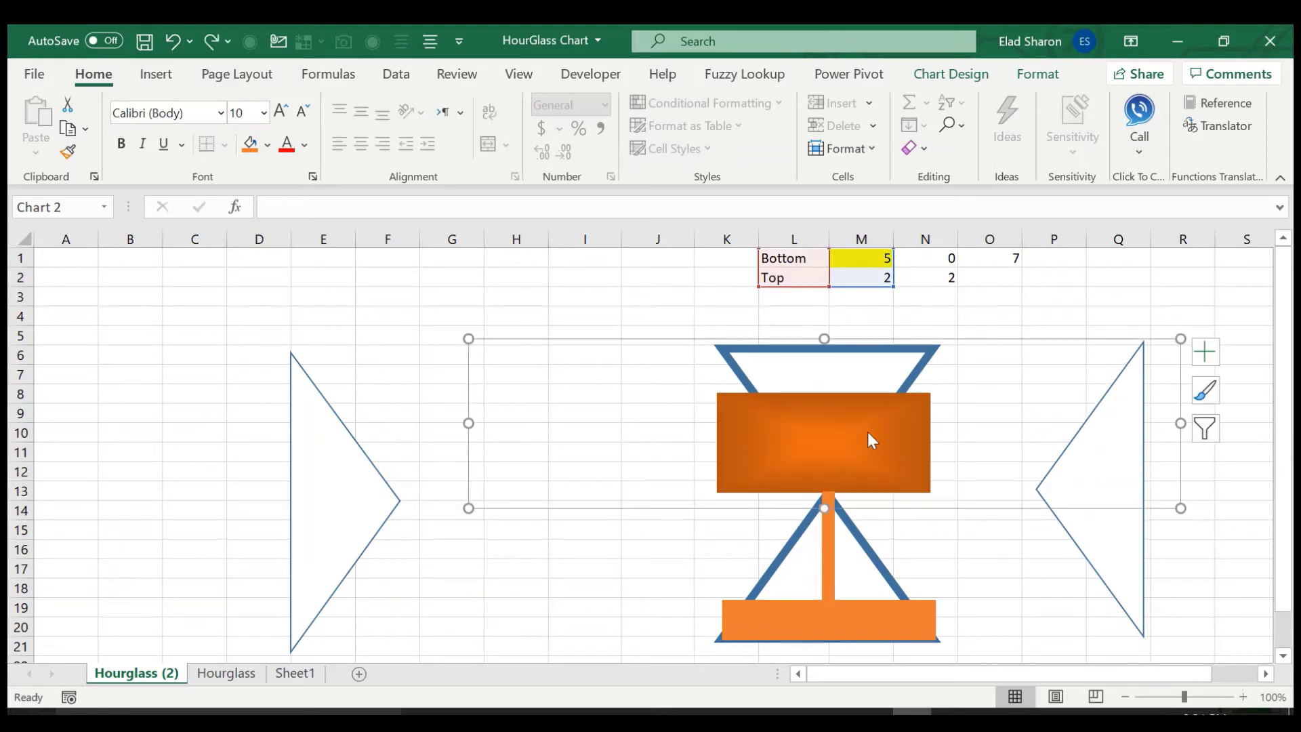
{"action": "mouse_move", "coordinate": [868, 433]}
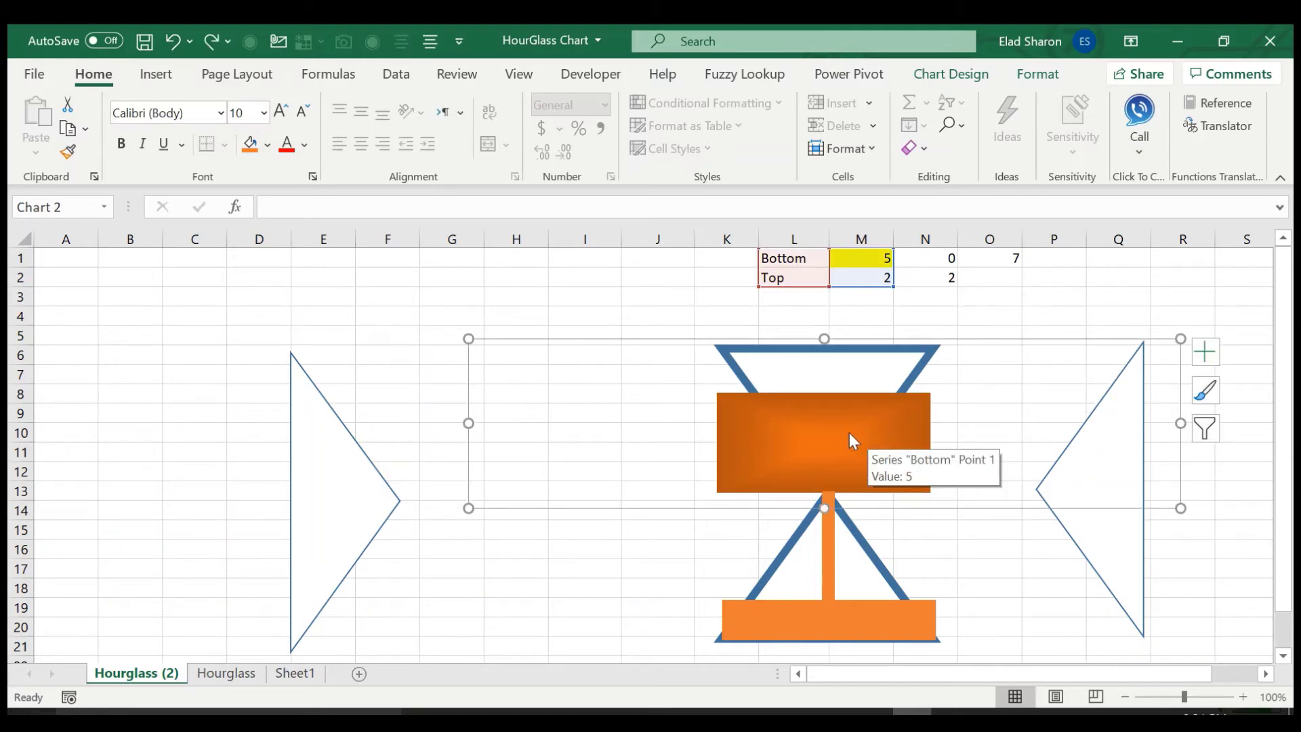
{"action": "right_click", "coordinate": [849, 434]}
{"action": "left_click", "coordinate": [900, 657]}
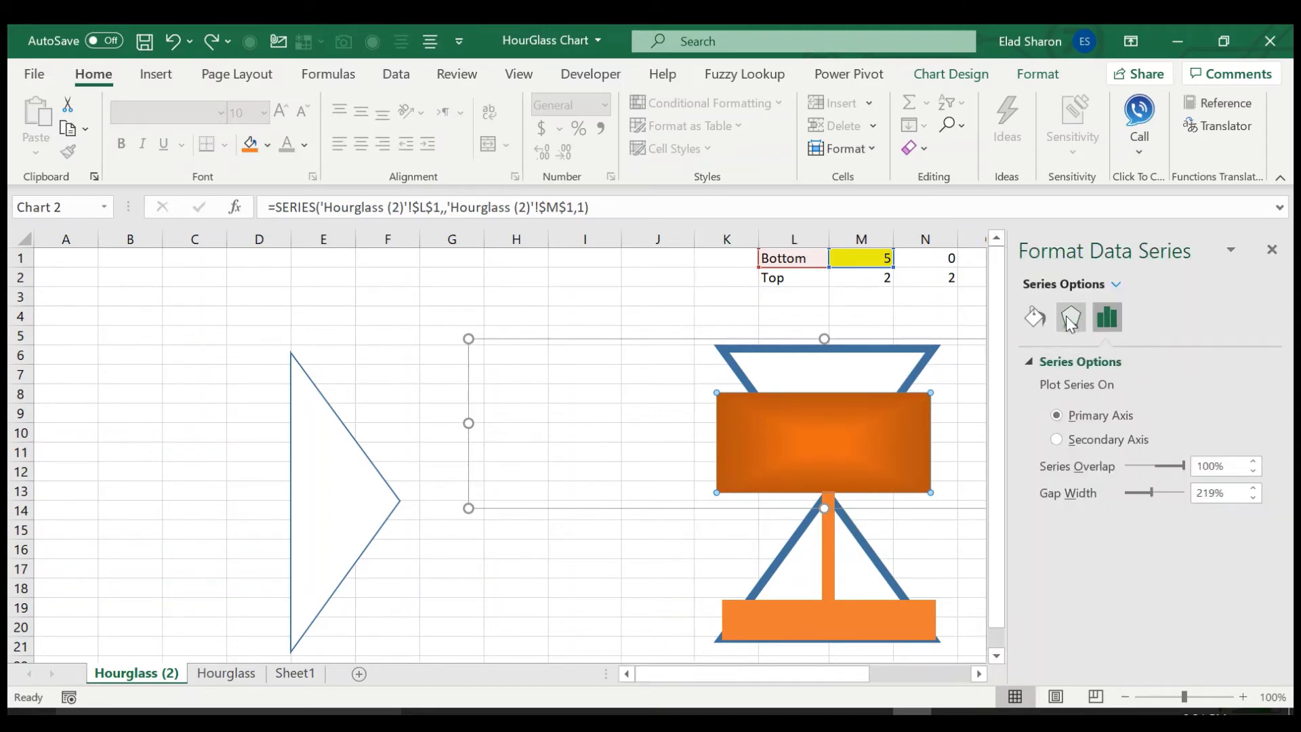
{"action": "left_click", "coordinate": [1065, 320]}
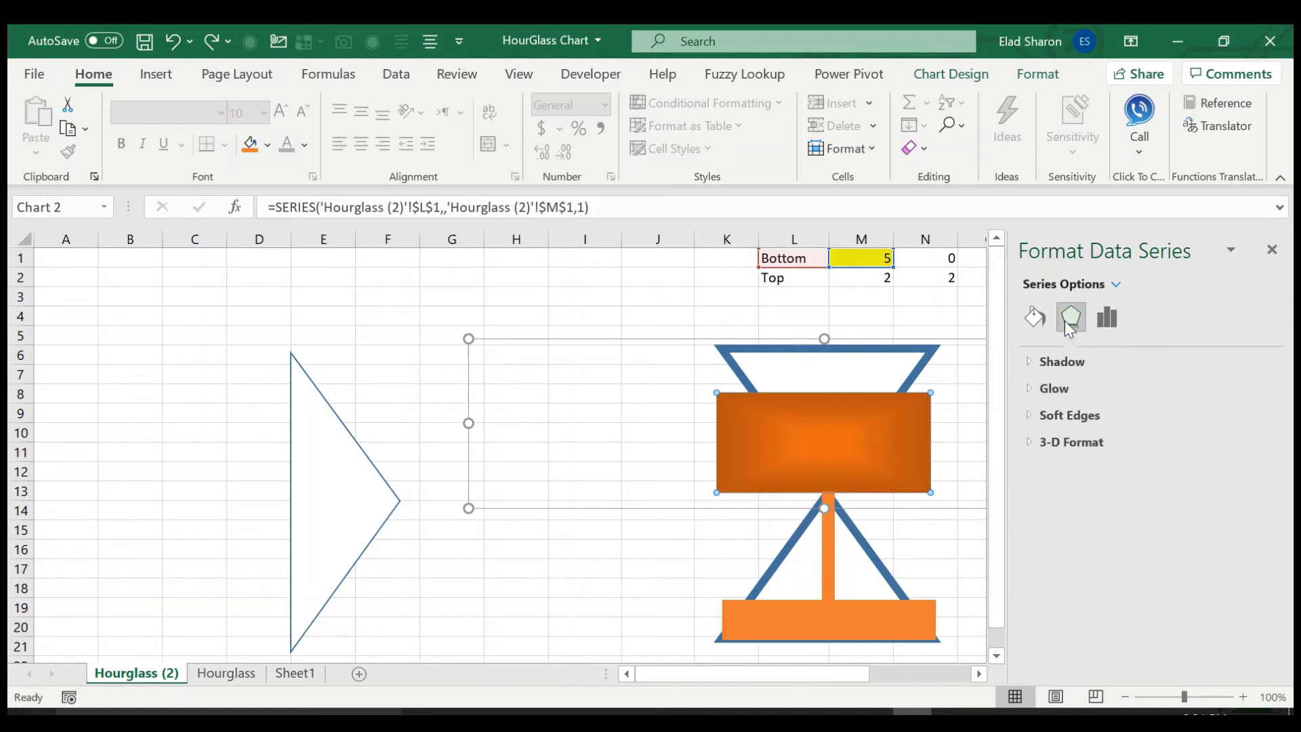
{"action": "left_click", "coordinate": [1034, 316]}
{"action": "left_click", "coordinate": [1106, 315]}
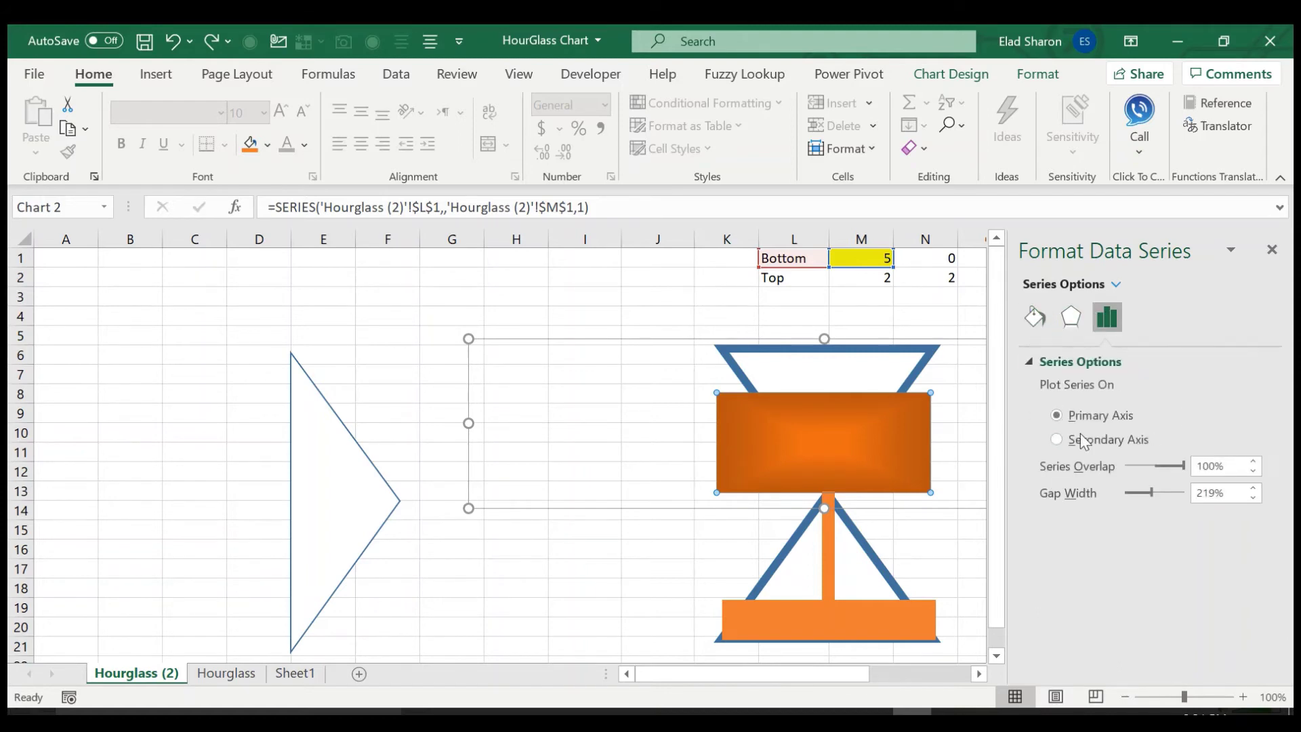
{"action": "left_click", "coordinate": [1272, 250]}
Inspect the upper and lower charts forming the bare rectangular-bar hourglass
{"action": "left_click", "coordinate": [1040, 312]}
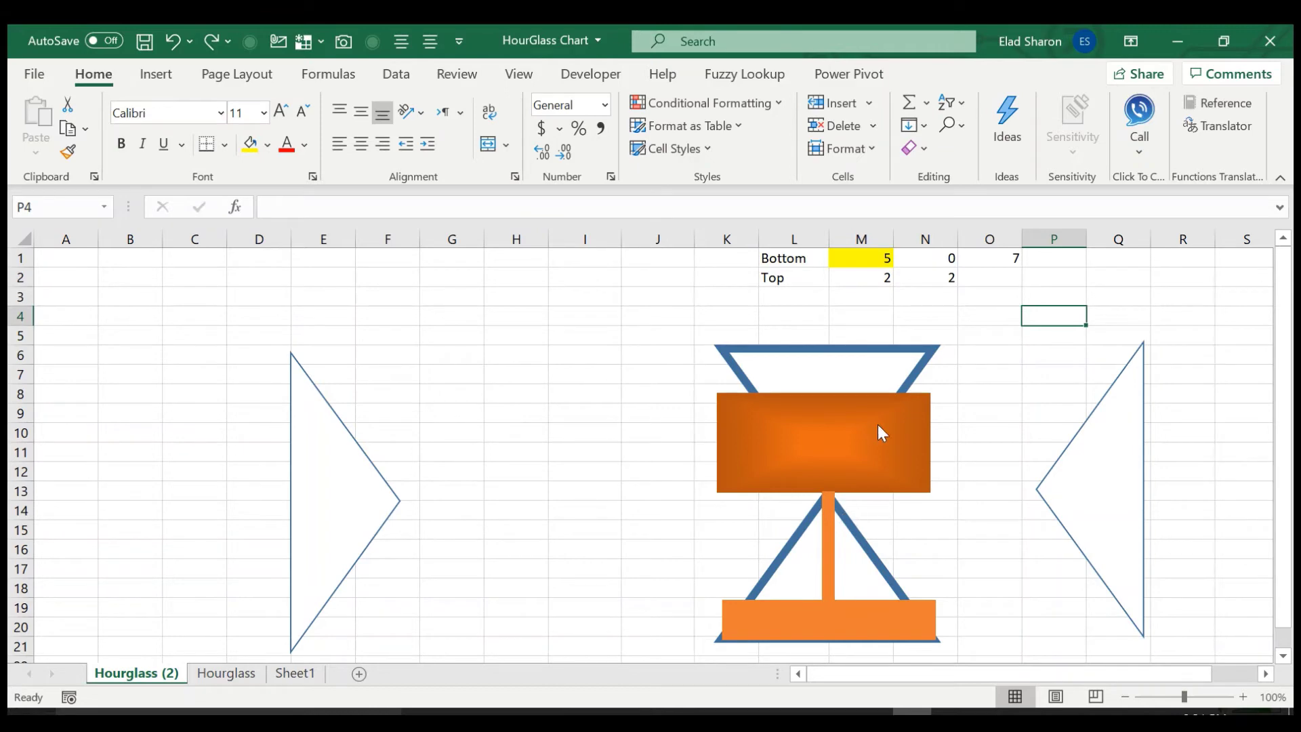
{"action": "left_click", "coordinate": [857, 467]}
{"action": "left_click", "coordinate": [581, 584]}
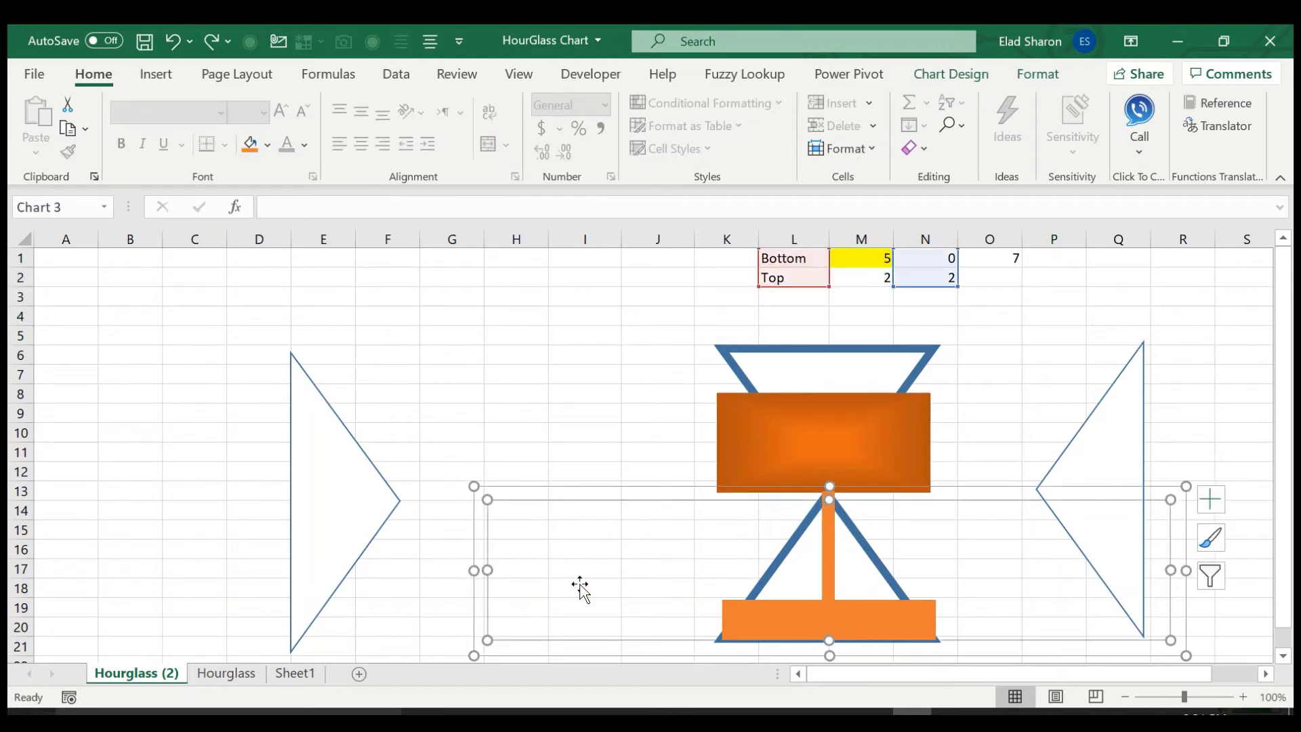
{"action": "left_click", "coordinate": [416, 455]}
{"action": "left_click", "coordinate": [437, 555]}
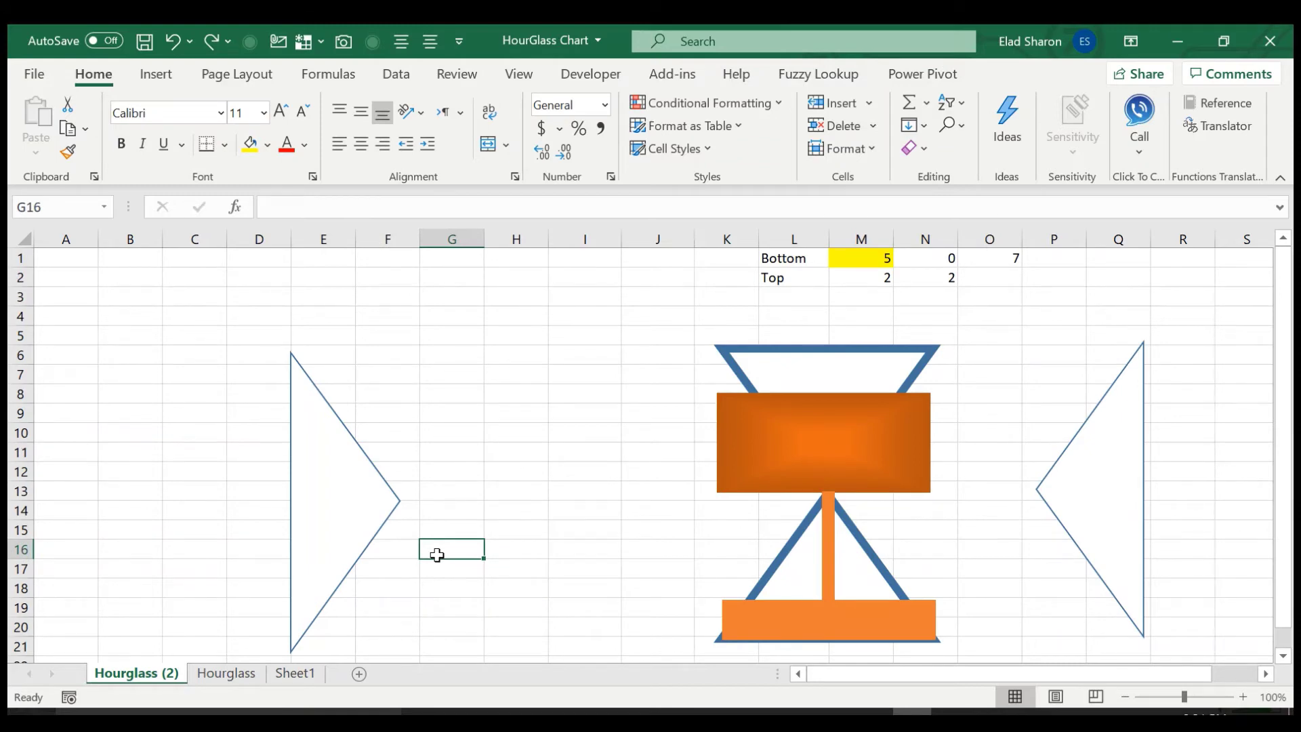
{"action": "left_click", "coordinate": [881, 442]}
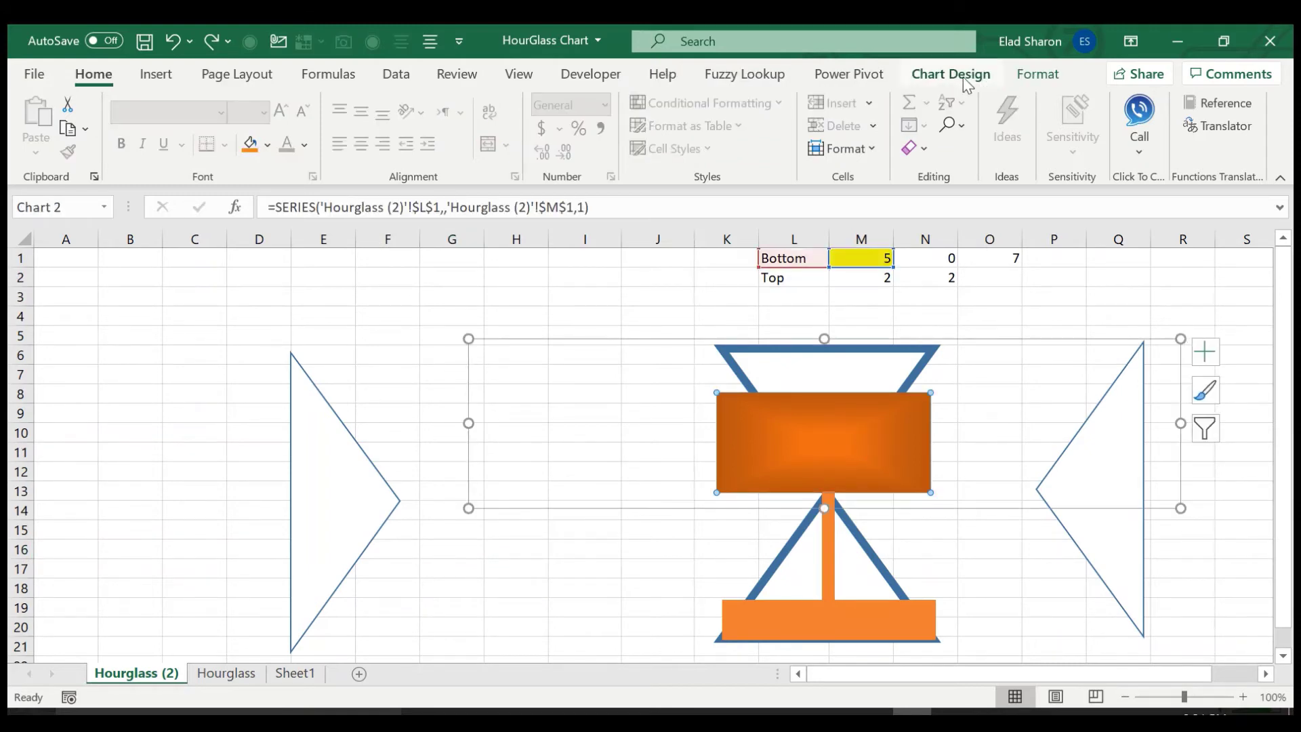
{"action": "left_click", "coordinate": [962, 76]}
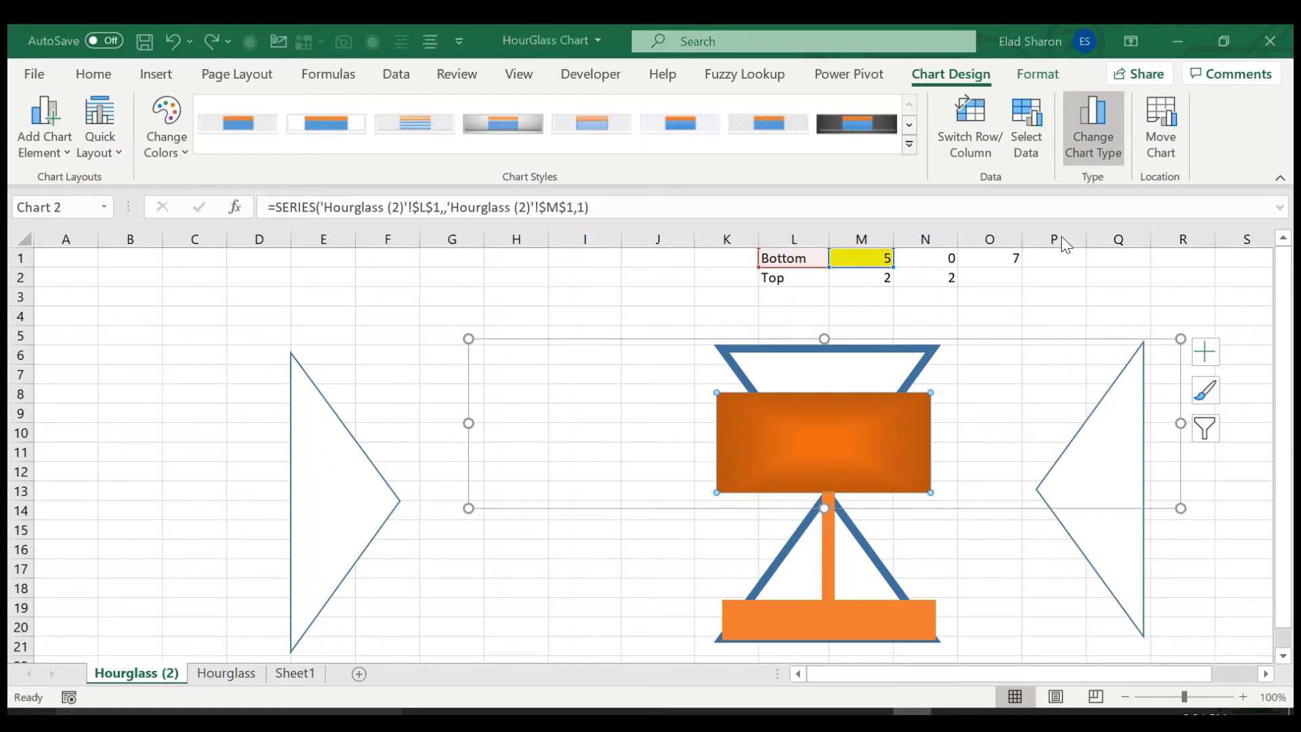
{"action": "left_click", "coordinate": [1095, 120]}
{"action": "left_click_drag", "start_coordinate": [804, 84], "coordinate": [498, 79]}
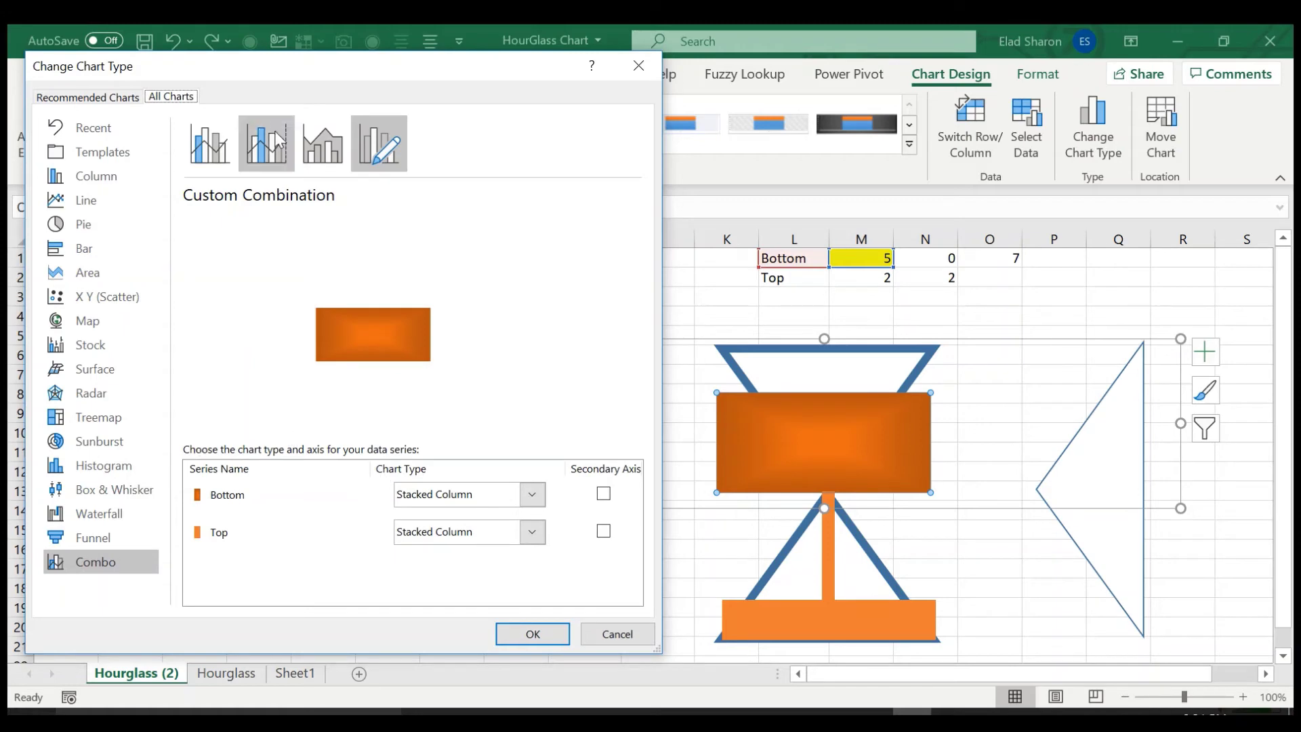
{"action": "left_click", "coordinate": [620, 635]}
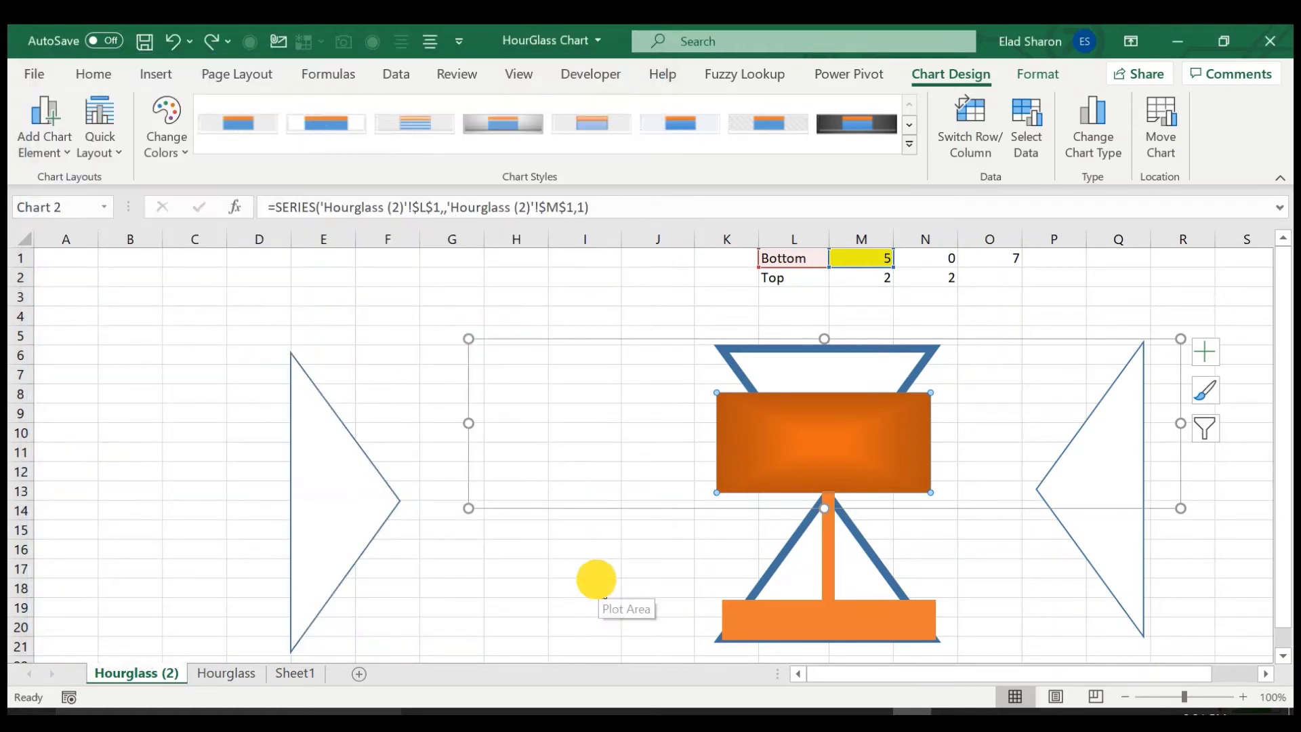
{"action": "left_click", "coordinate": [596, 579]}
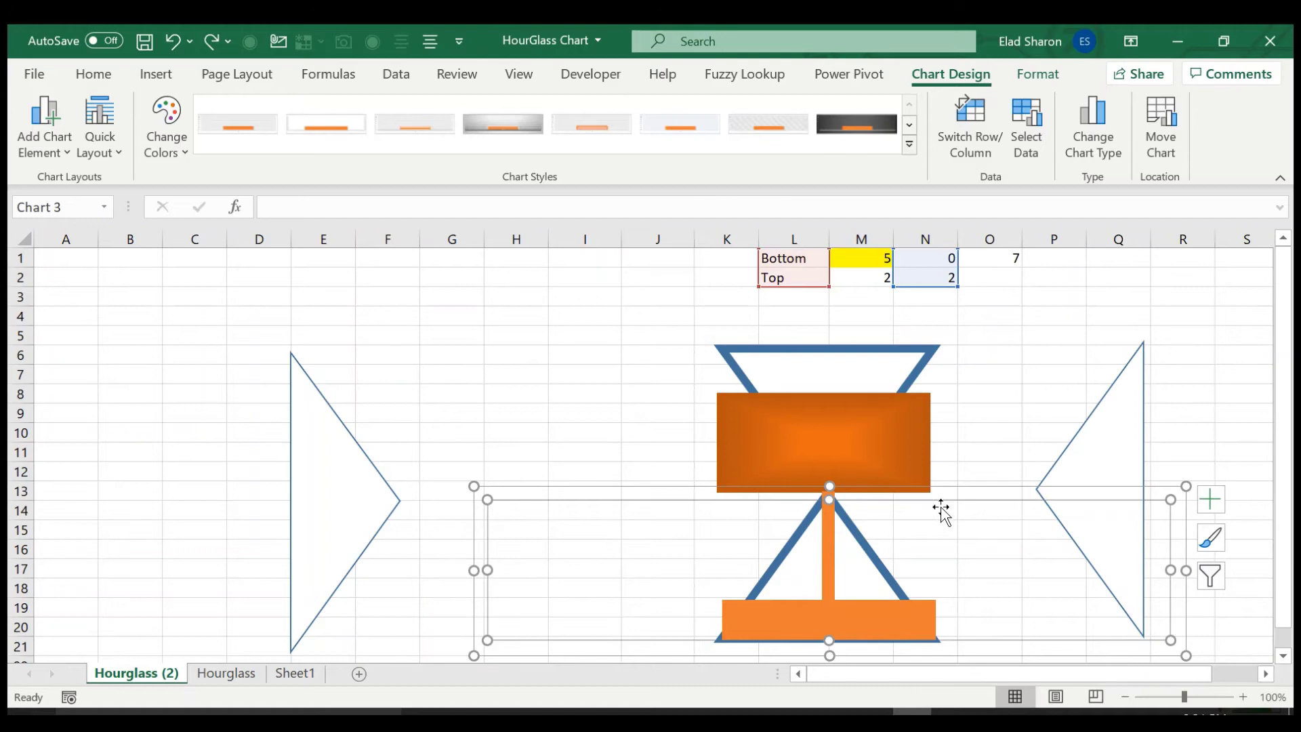
{"action": "left_click", "coordinate": [1088, 140]}
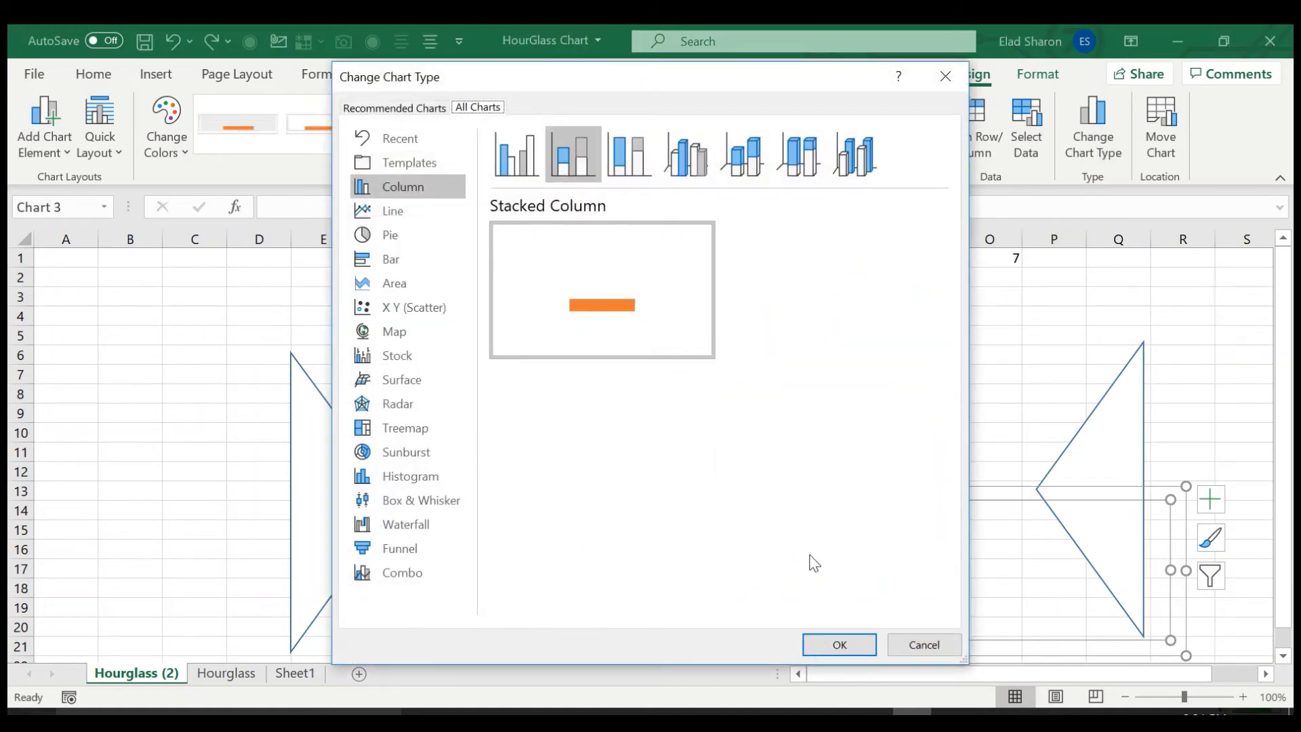
{"action": "left_click", "coordinate": [906, 649]}
{"action": "left_click", "coordinate": [831, 505]}
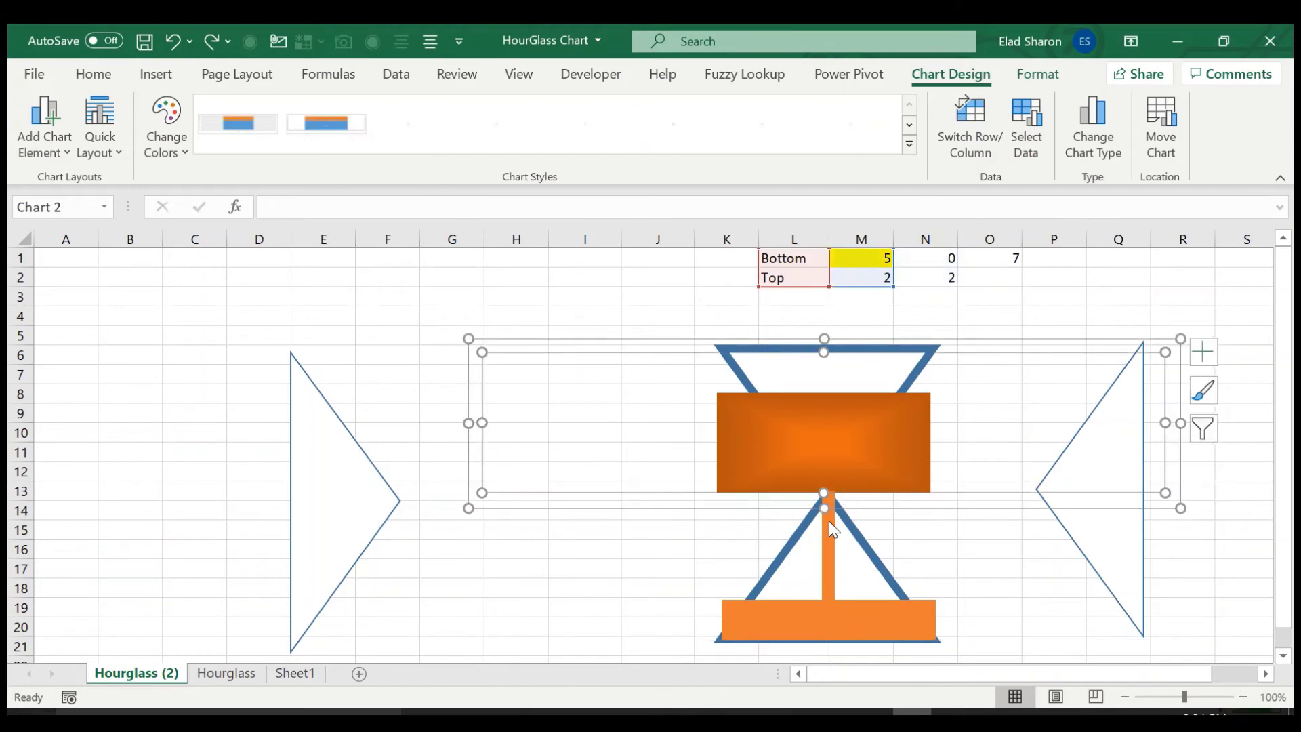
{"action": "left_click", "coordinate": [827, 554]}
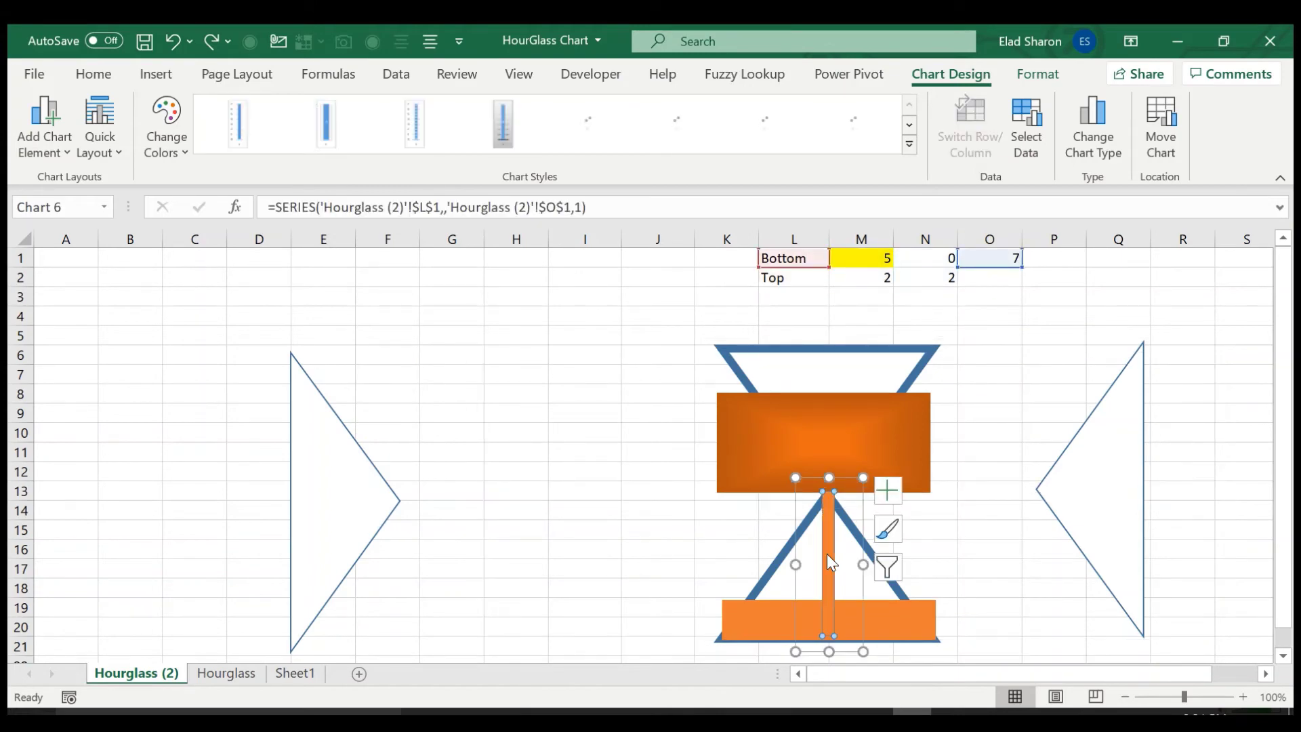
{"action": "left_click", "coordinate": [1098, 114]}
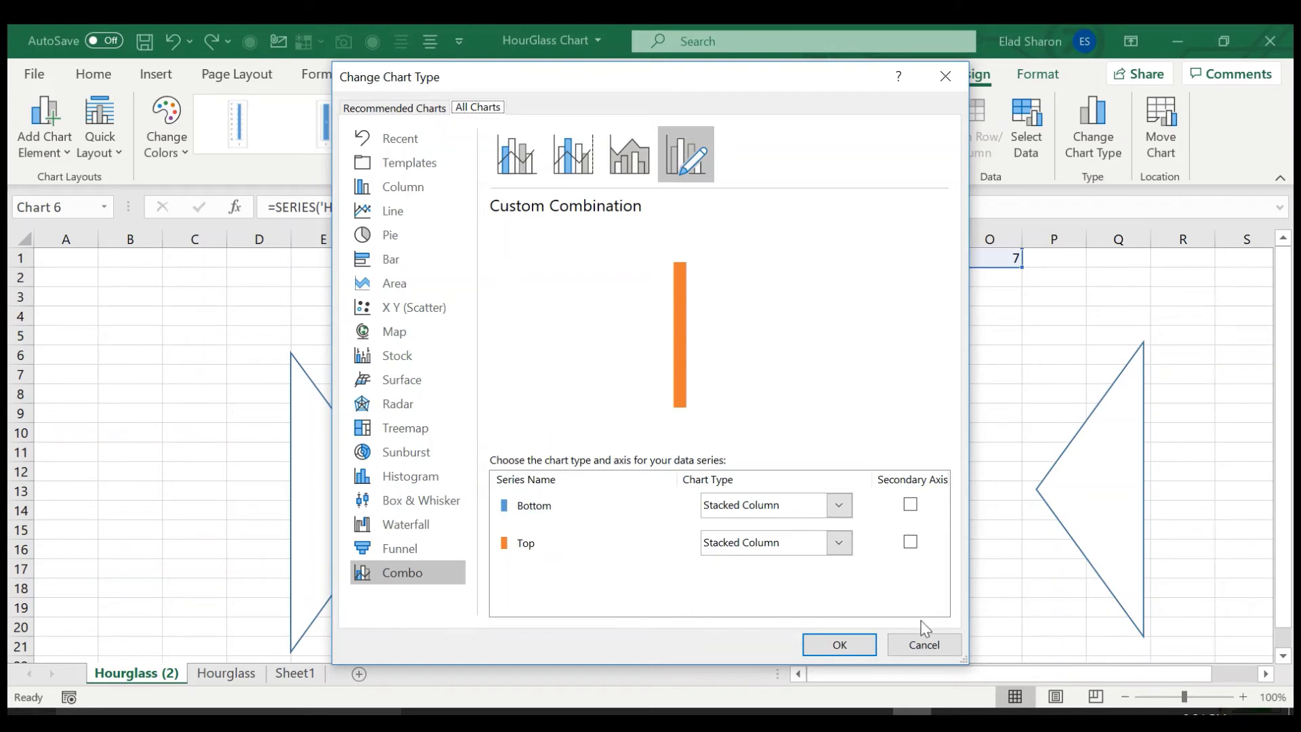
{"action": "left_click", "coordinate": [918, 644]}
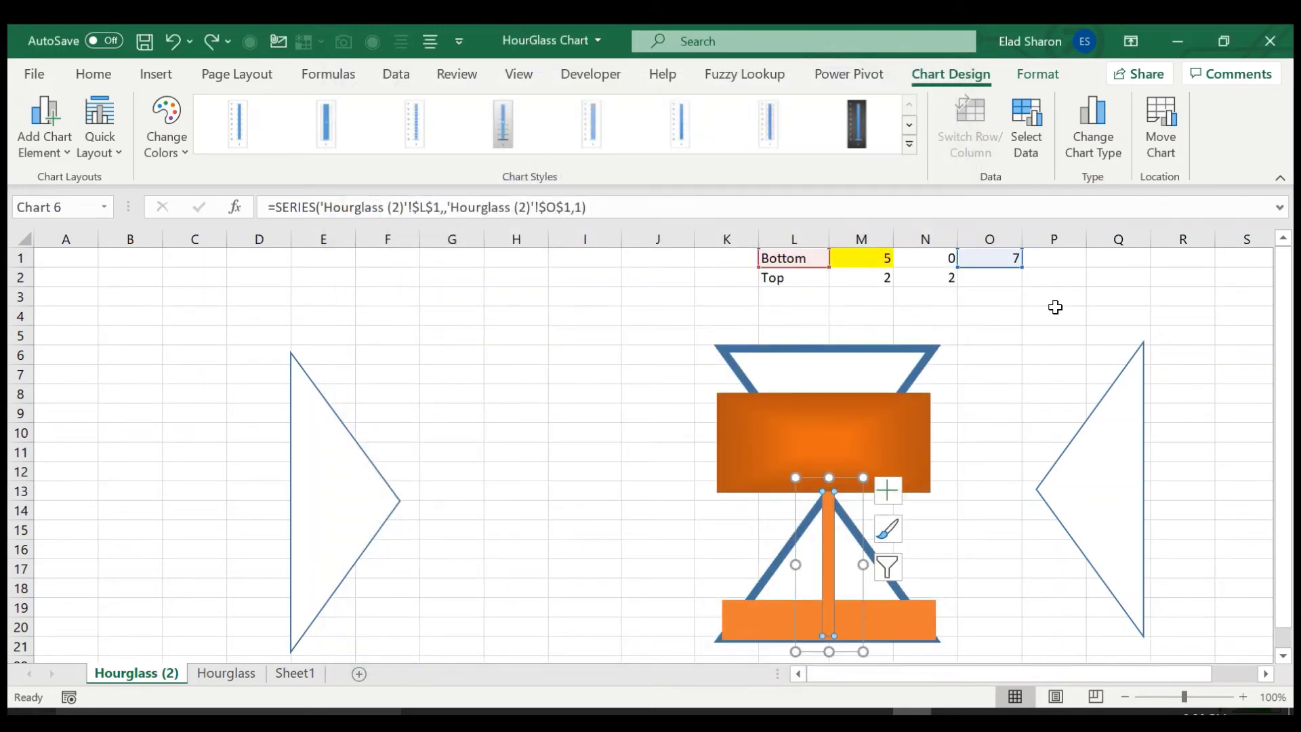
{"action": "left_click", "coordinate": [1055, 308]}
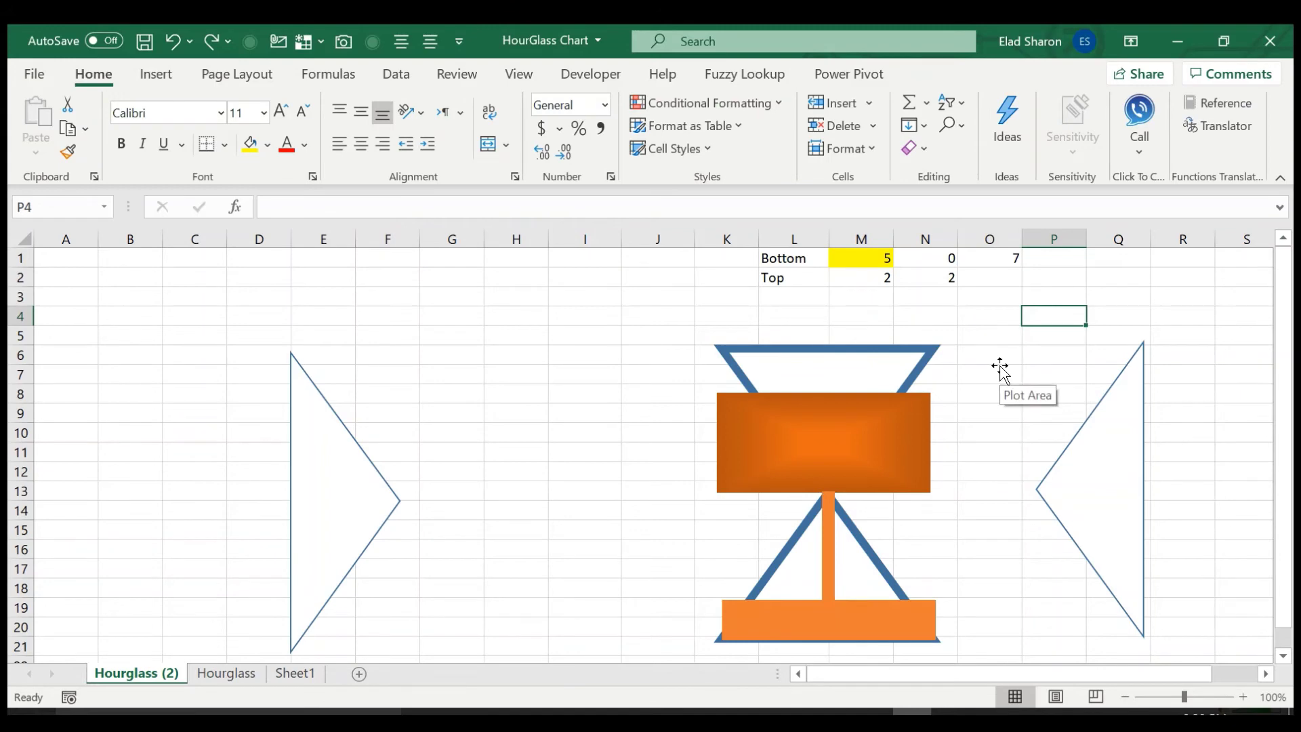
{"action": "left_click", "coordinate": [877, 258]}
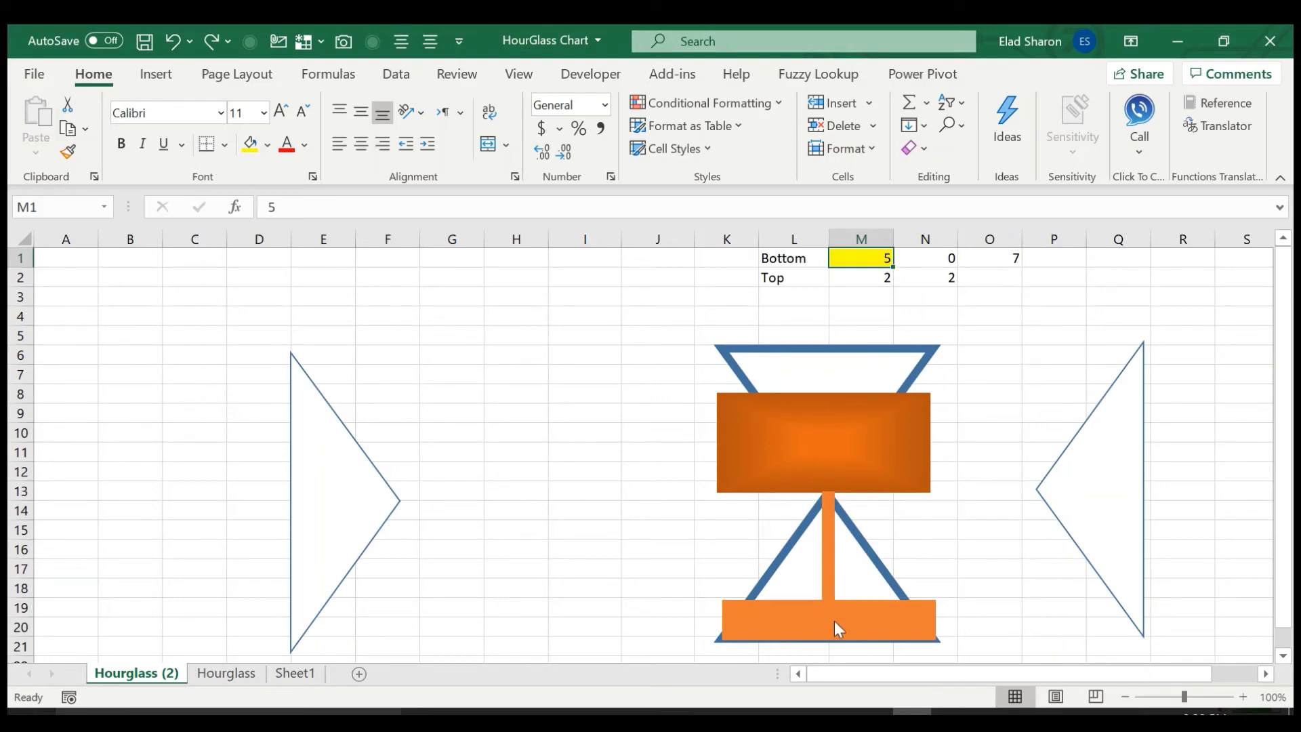
Move the hourglass outline to columns G–J and drag both triangles onto its two halves
{"action": "left_click", "coordinate": [905, 352]}
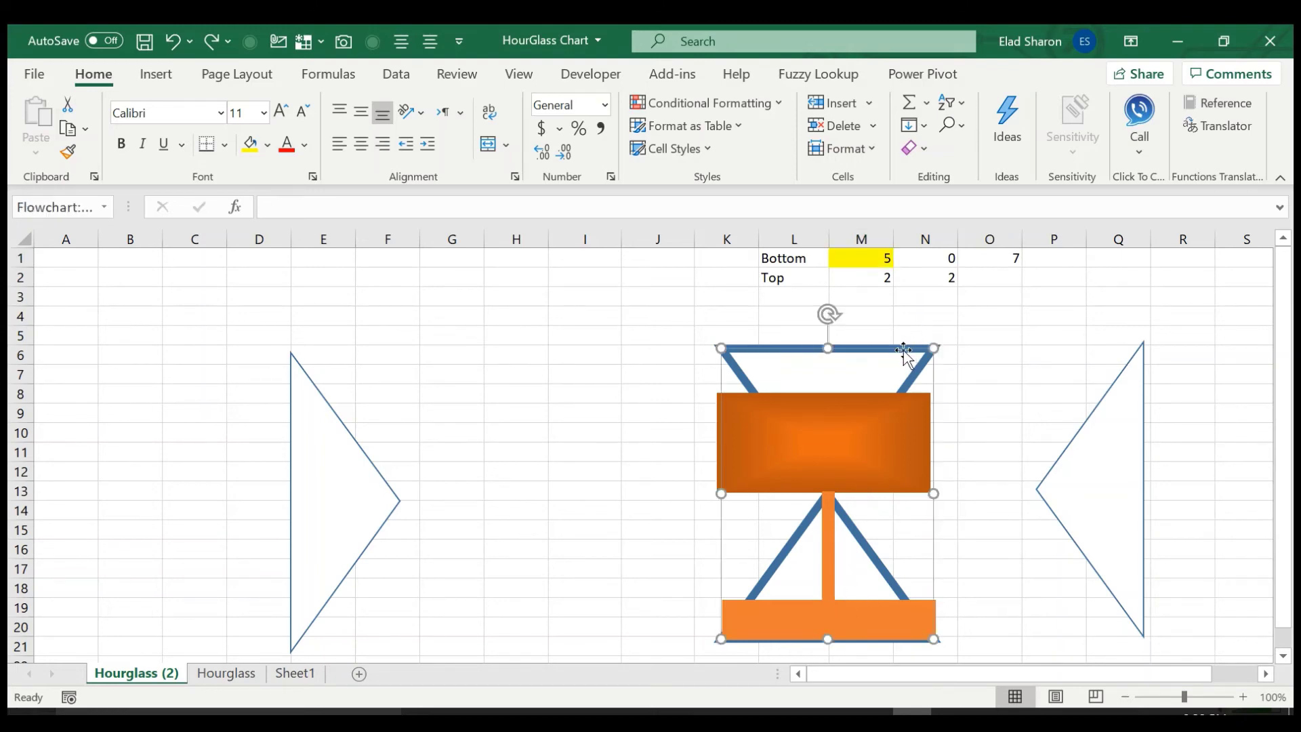
{"action": "left_click_drag", "start_coordinate": [906, 352], "coordinate": [620, 340]}
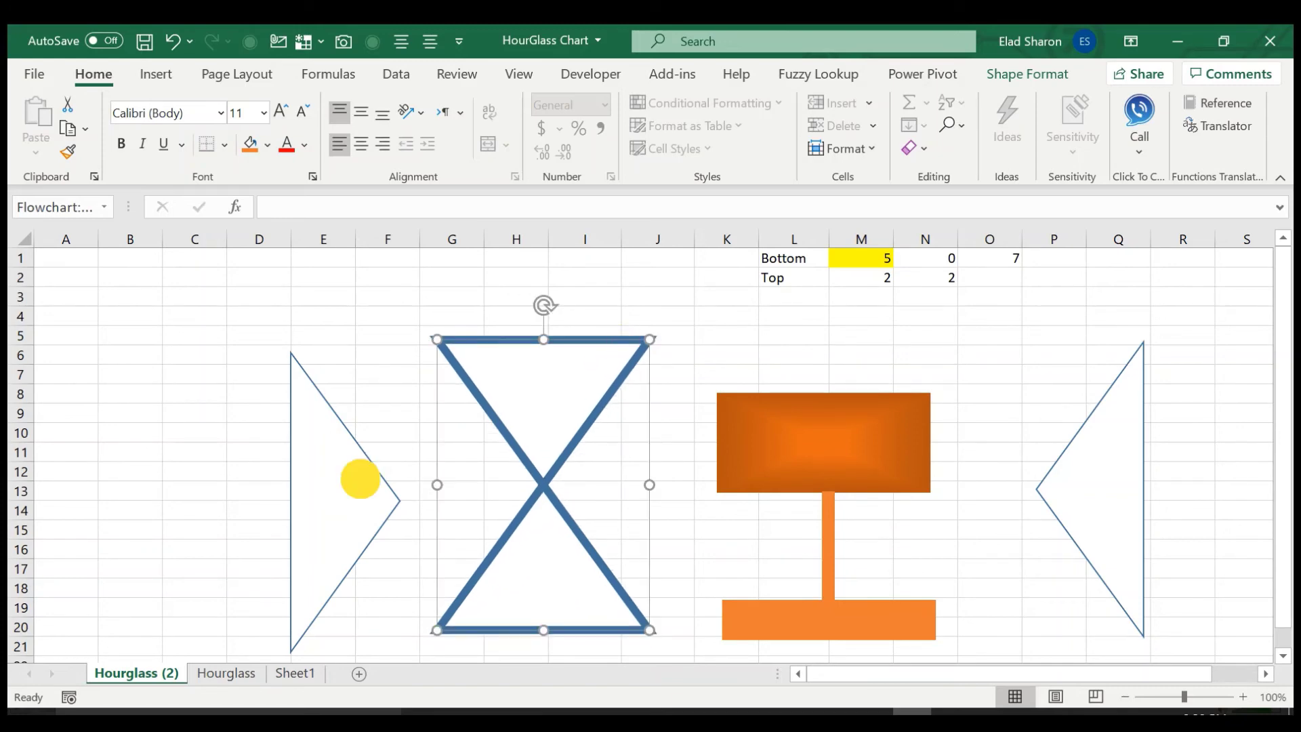
{"action": "left_click_drag", "start_coordinate": [357, 479], "coordinate": [466, 477]}
{"action": "left_click_drag", "start_coordinate": [1078, 479], "coordinate": [588, 479]}
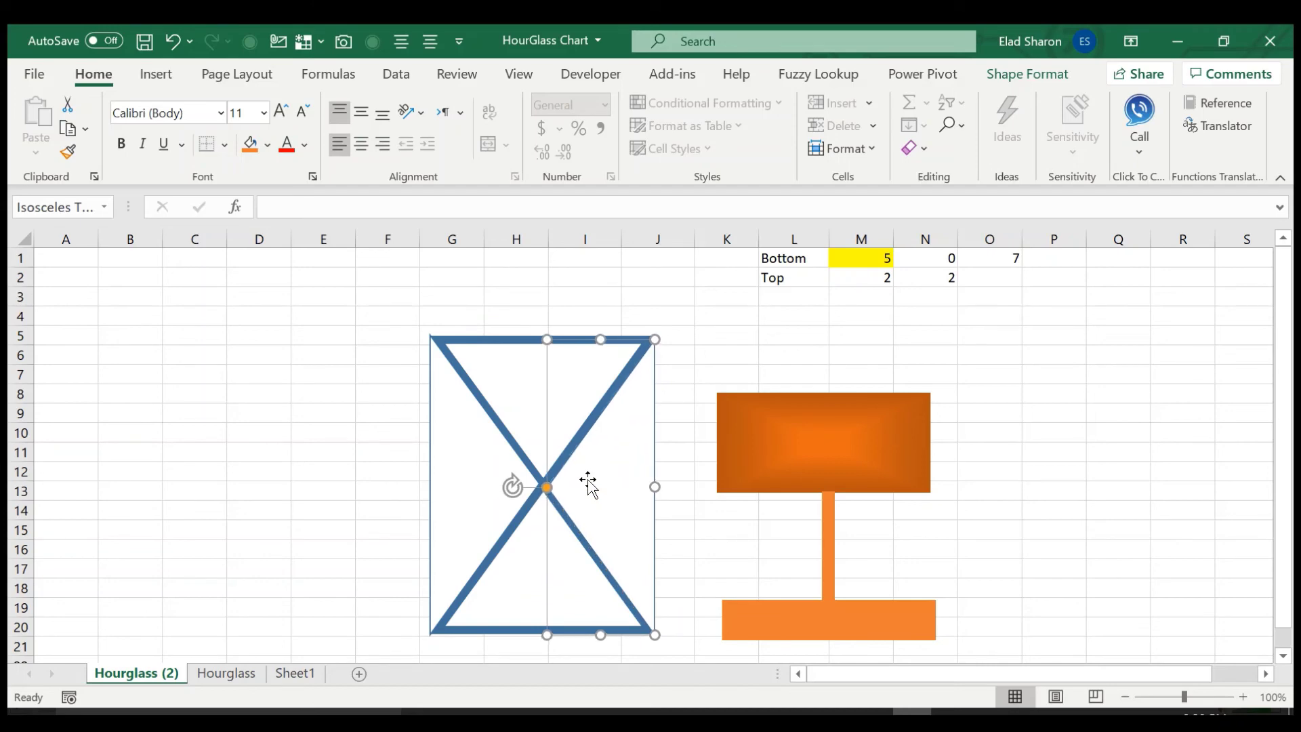
Bring both selected triangles to the front, in front of the charts
{"action": "left_click", "coordinate": [464, 461]}
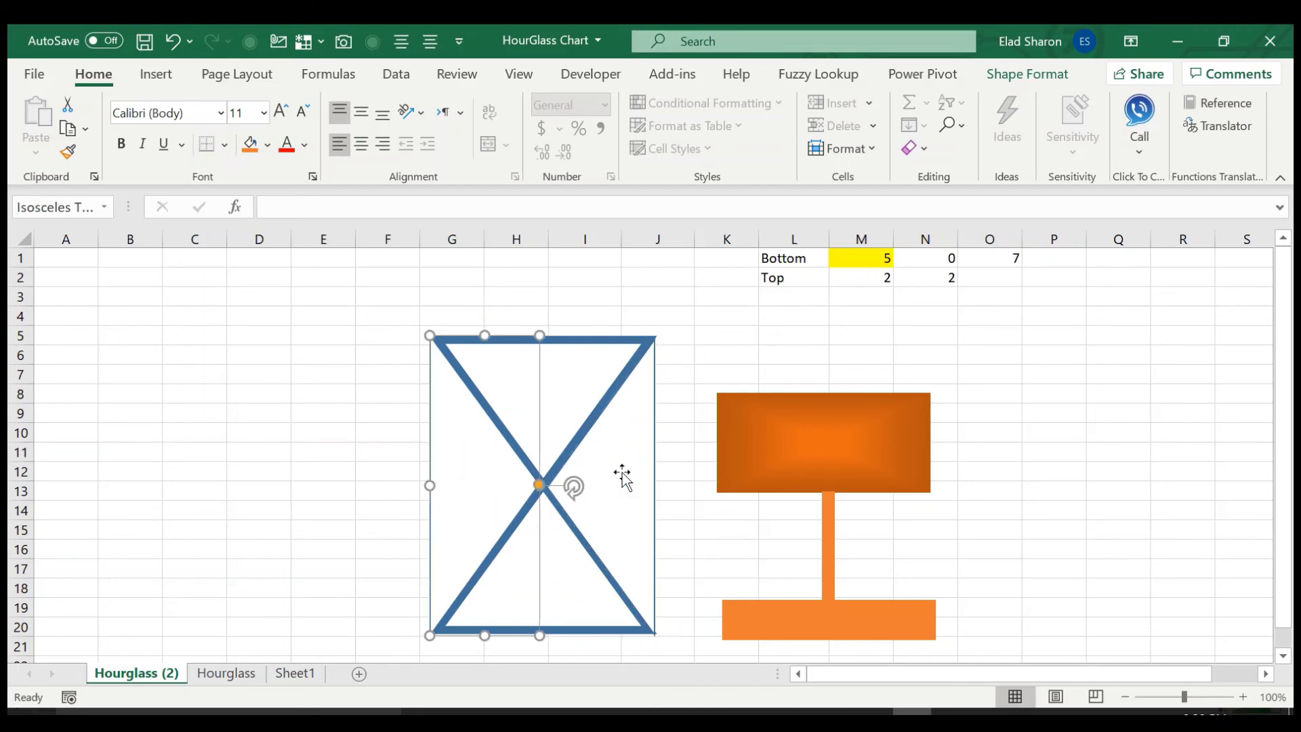
{"action": "left_click", "coordinate": [651, 483], "text": "shift"}
{"action": "right_click", "coordinate": [650, 483]}
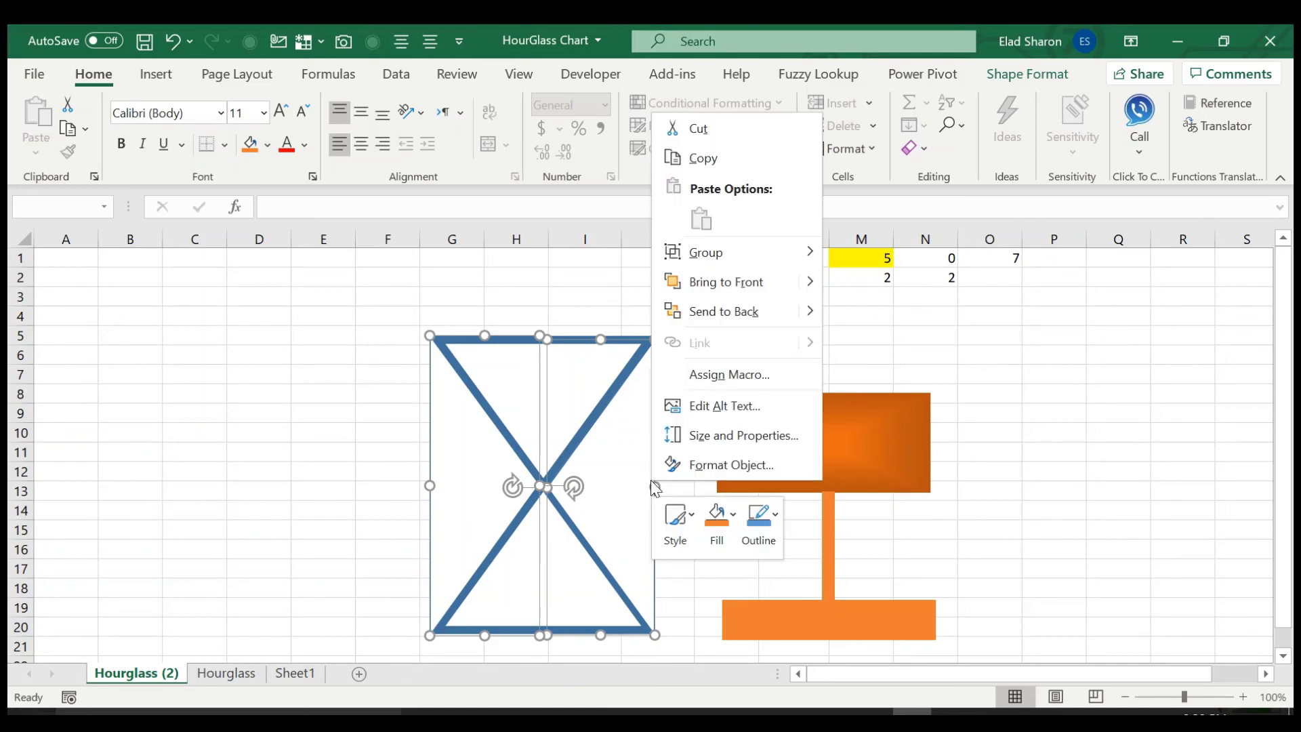
{"action": "left_click", "coordinate": [778, 283]}
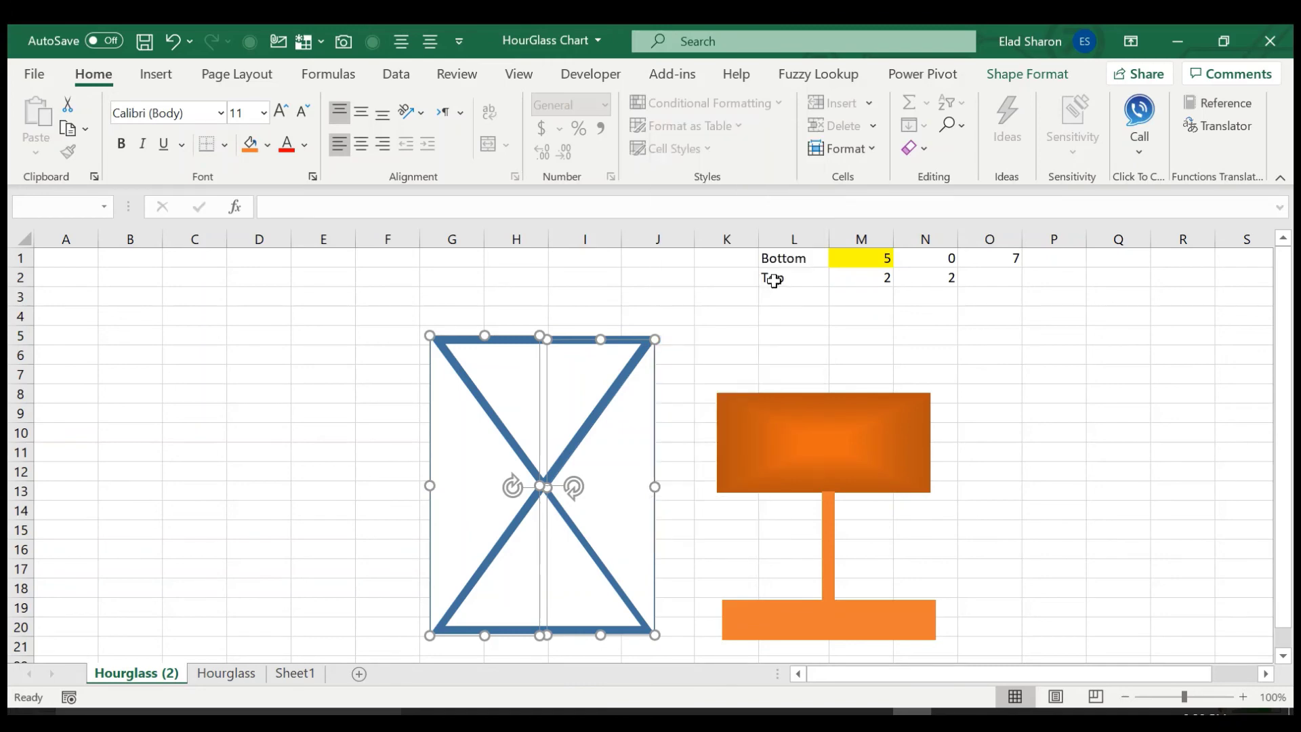
{"action": "left_click", "coordinate": [1019, 476]}
{"action": "left_click", "coordinate": [981, 600]}
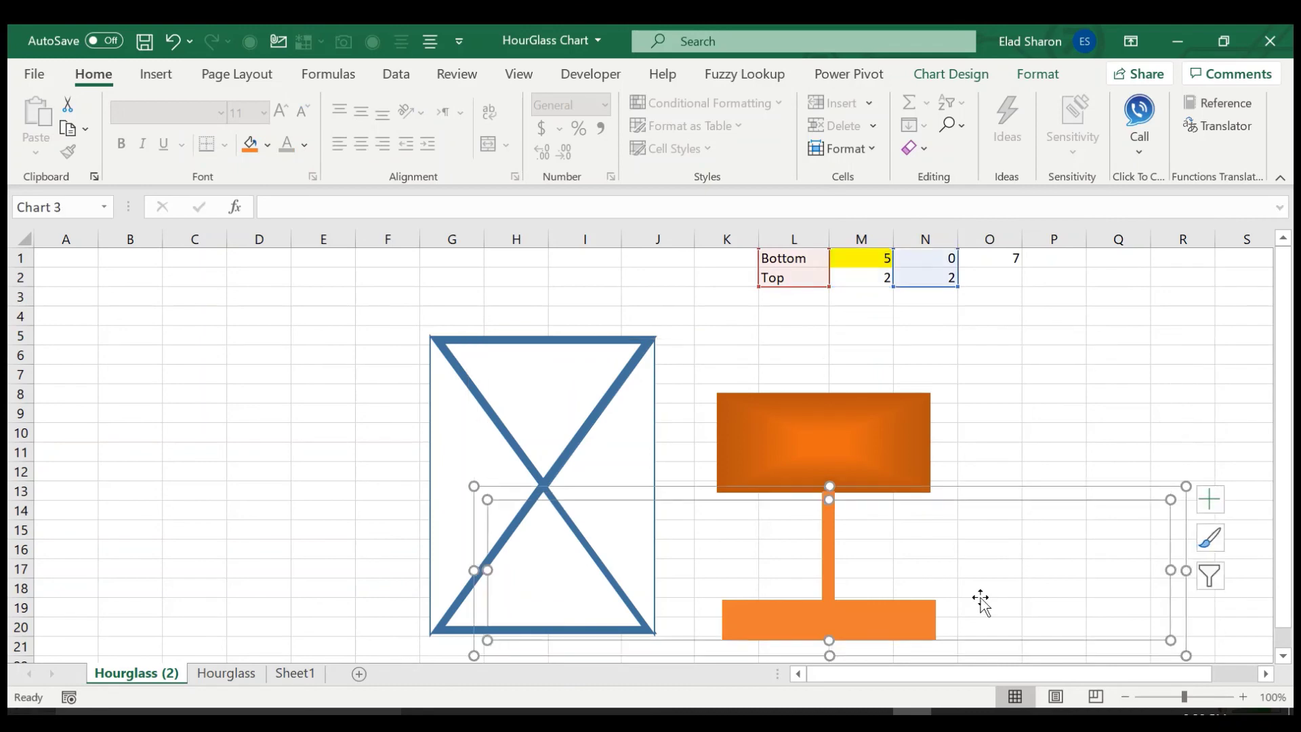
{"action": "left_click", "coordinate": [1102, 450]}
{"action": "left_click", "coordinate": [1236, 479]}
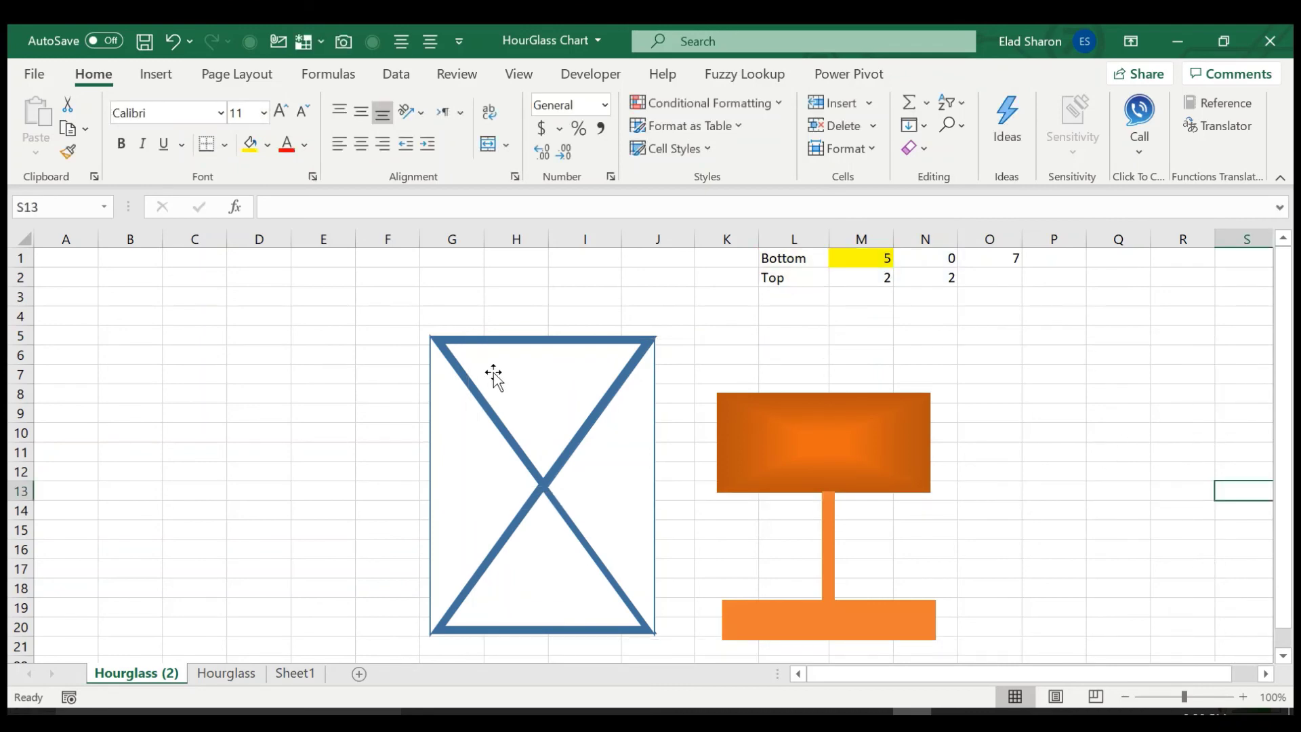